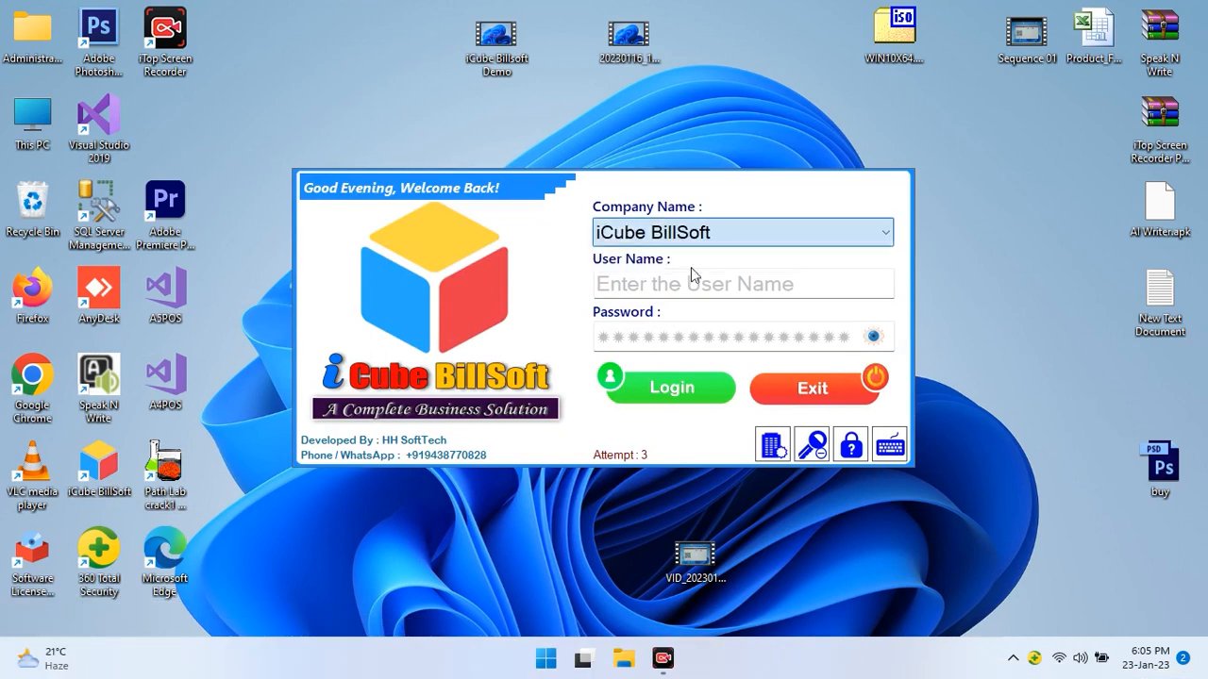
Sign in to iCube BillSoft as the admin user with the account password
text(admin)
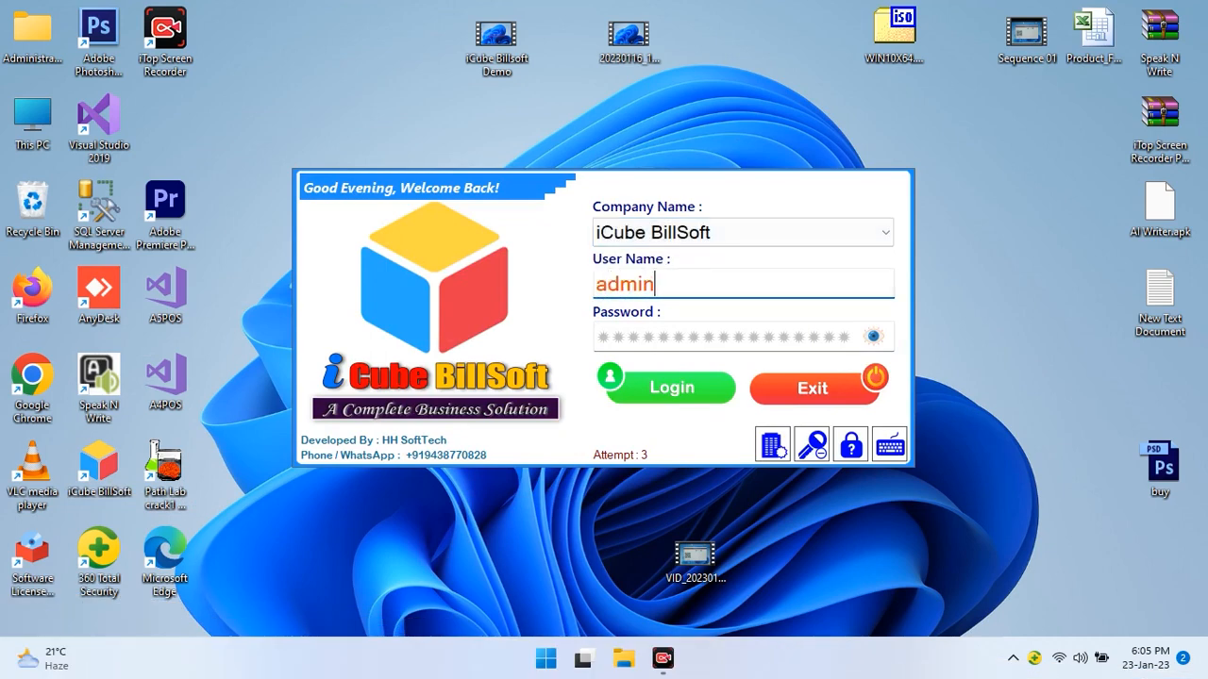
key(Tab)
text(12)
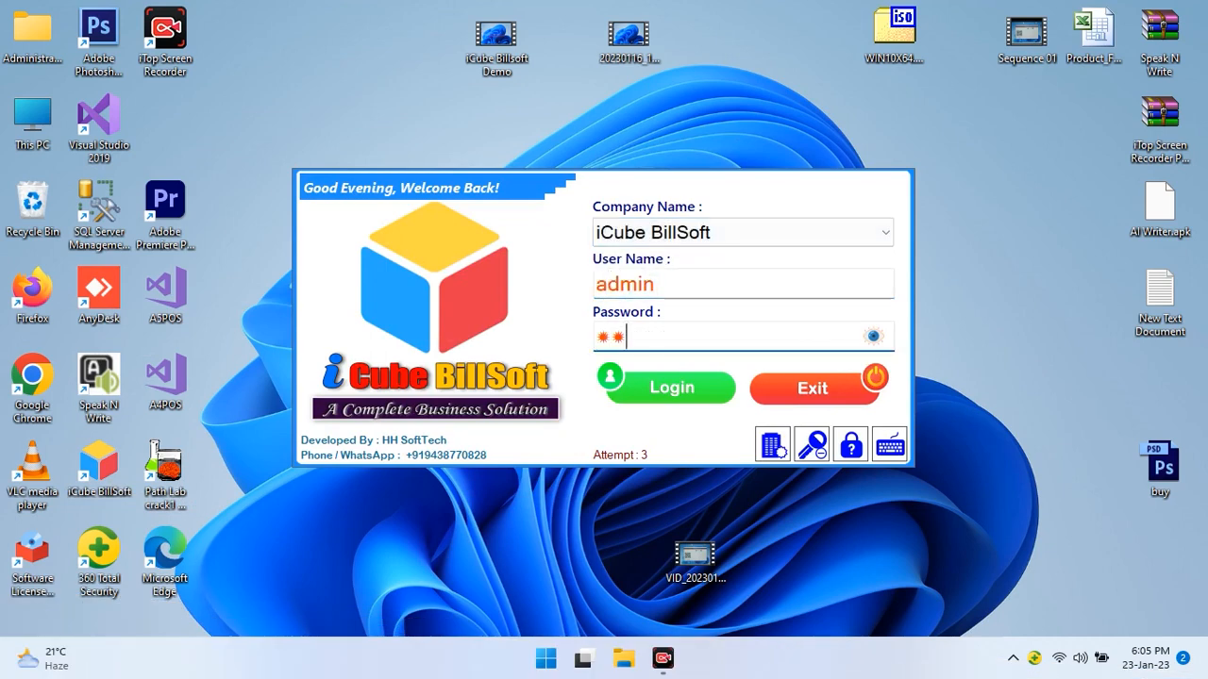
click(641, 387)
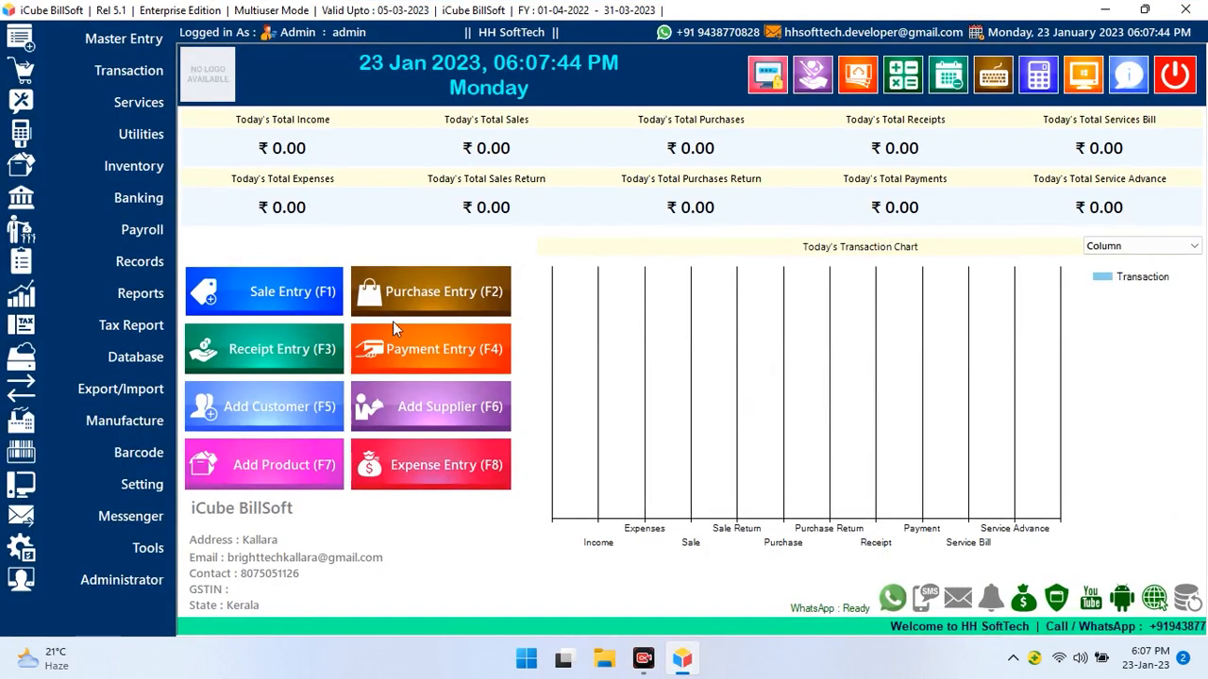
In Digital Gift Offer Validation, enter sales range 500 to 1500 with a 100 discount
click(146, 139)
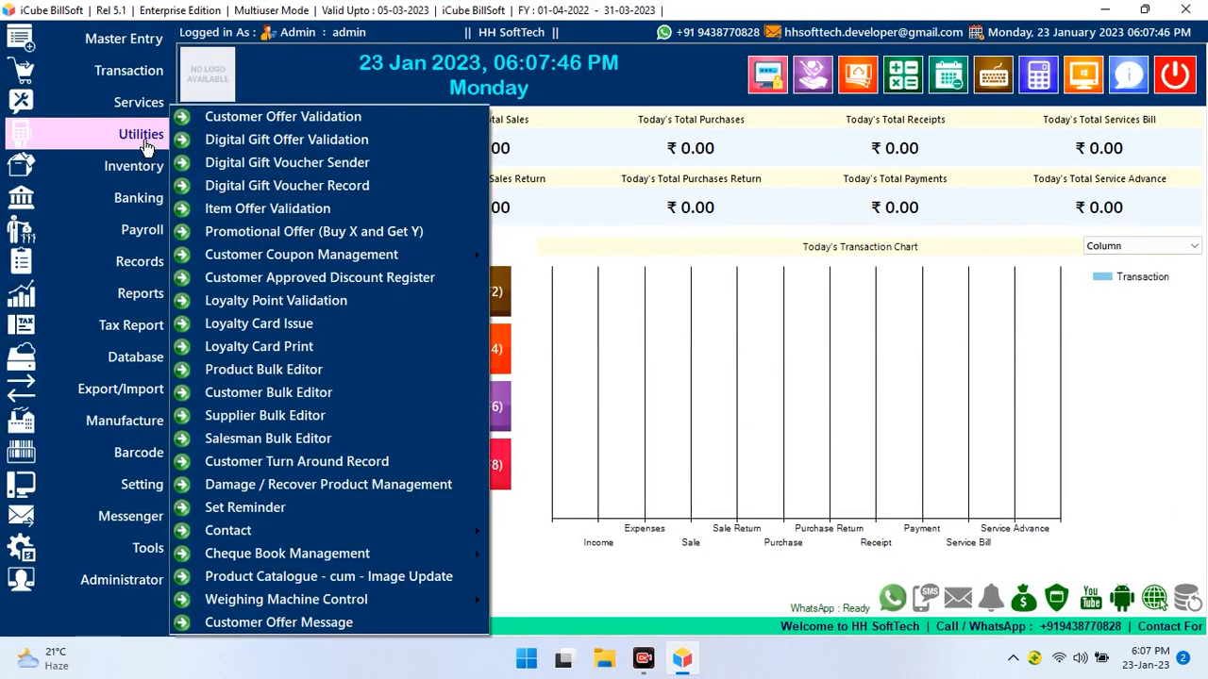
click(238, 143)
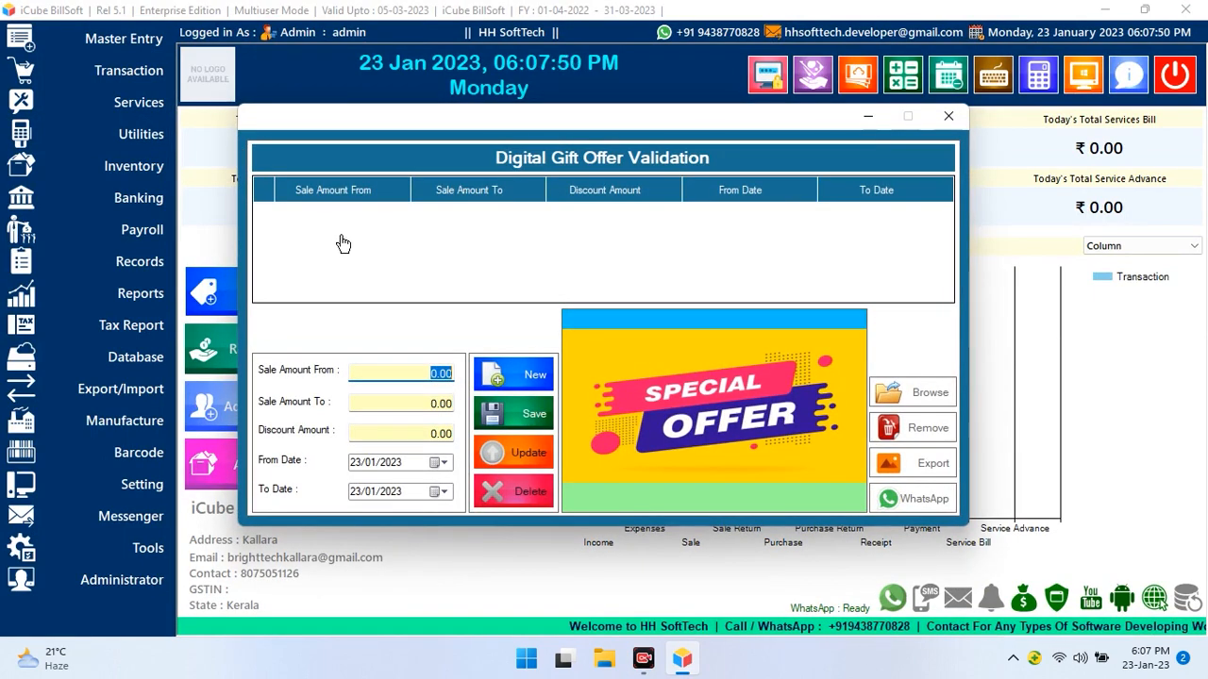
text(500)
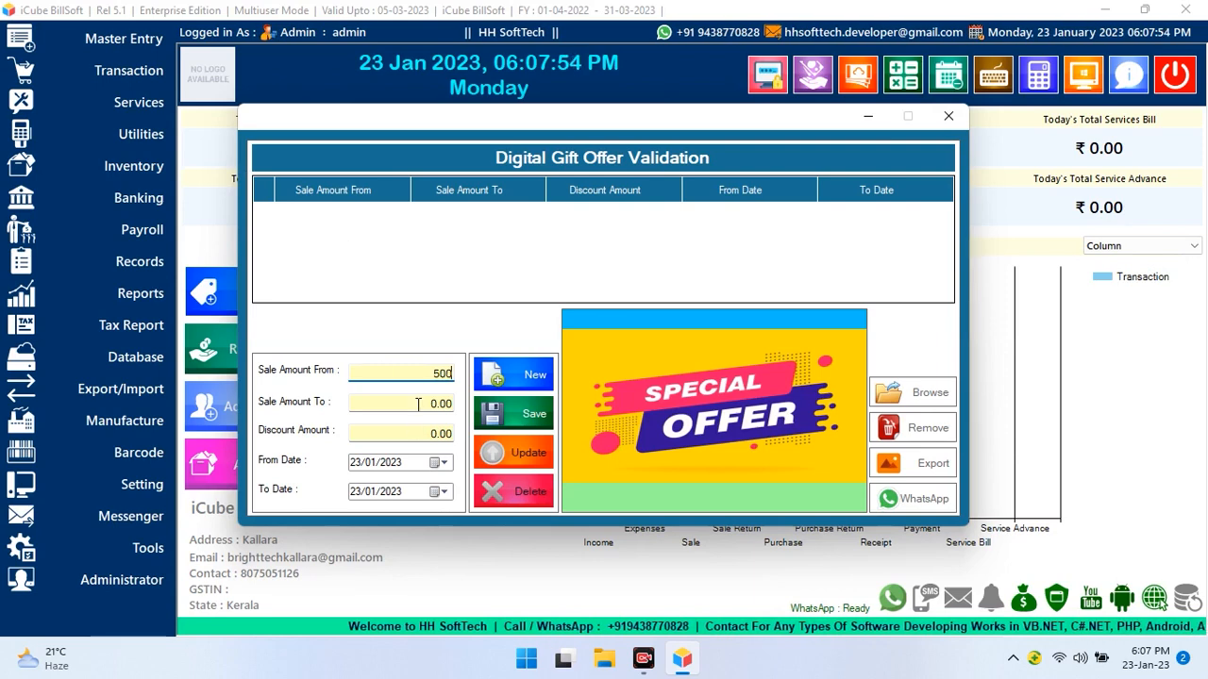
click(418, 404)
text(15)
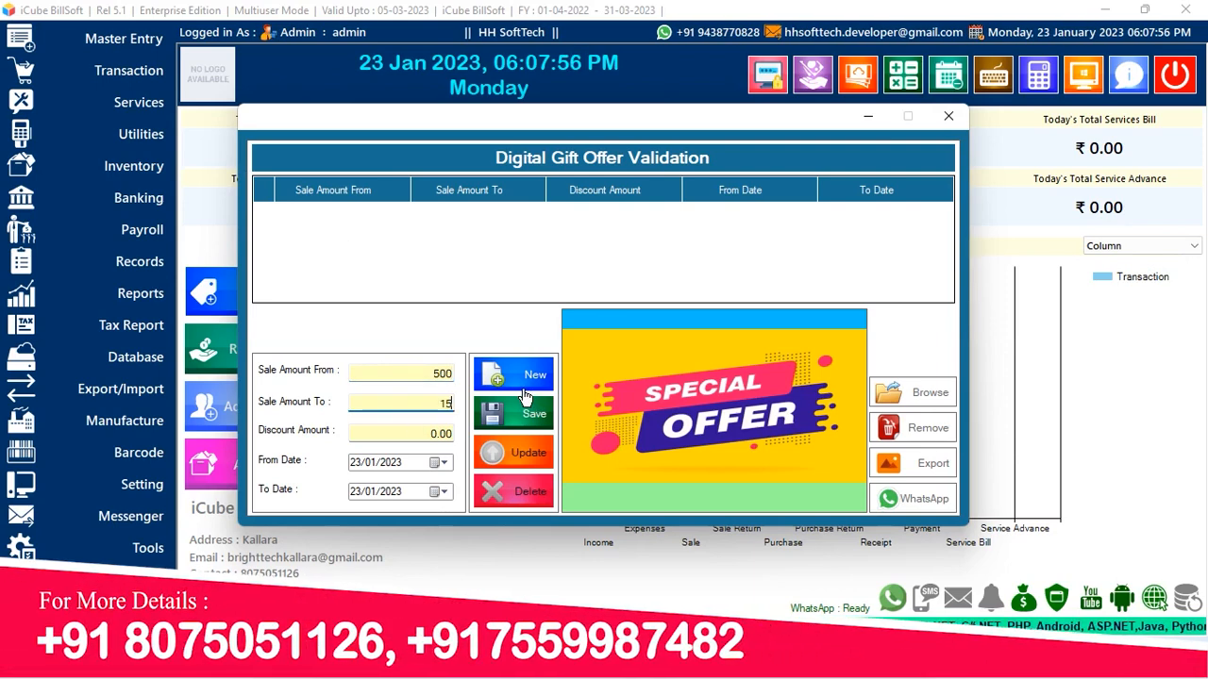
text(00)
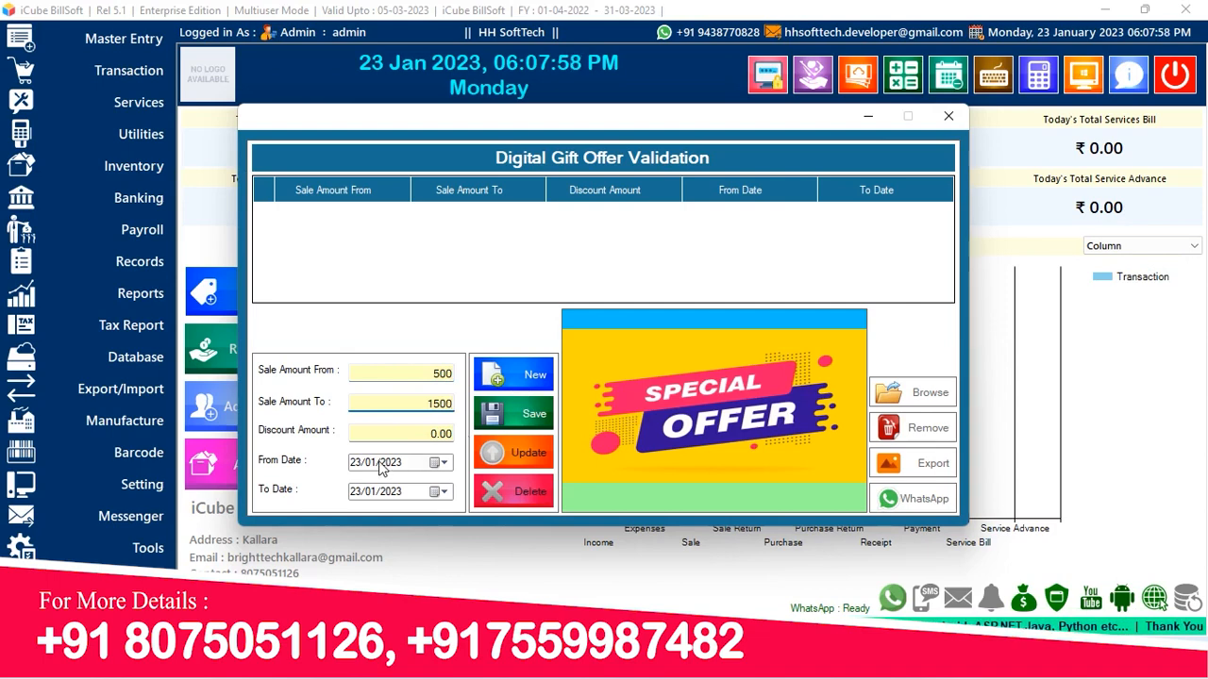
click(408, 431)
text(100)
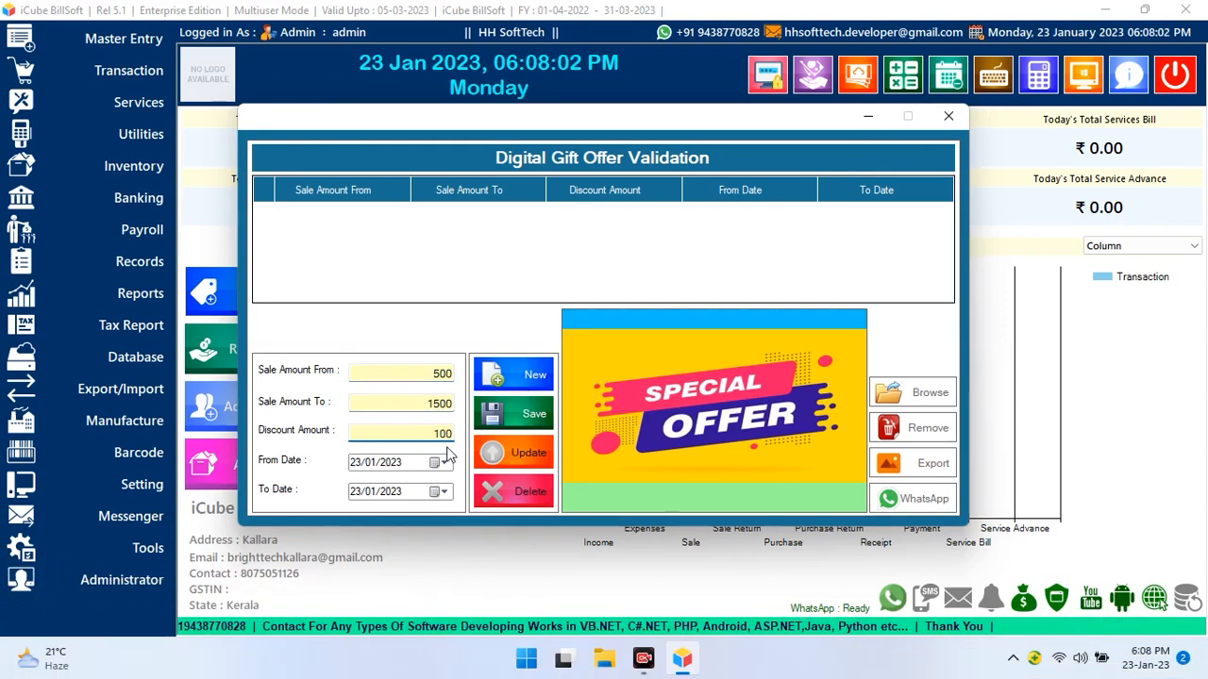
Set the offer end date to 26/01/2023, save the gift offer and close the window
click(440, 491)
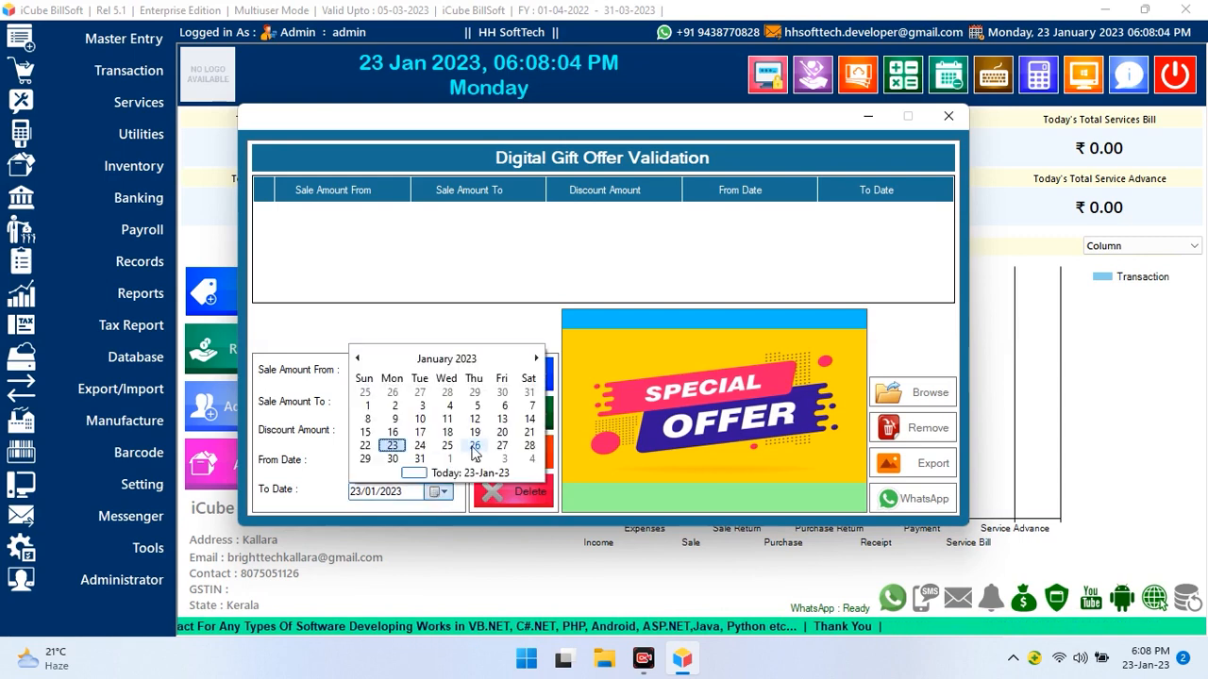
click(474, 454)
click(507, 413)
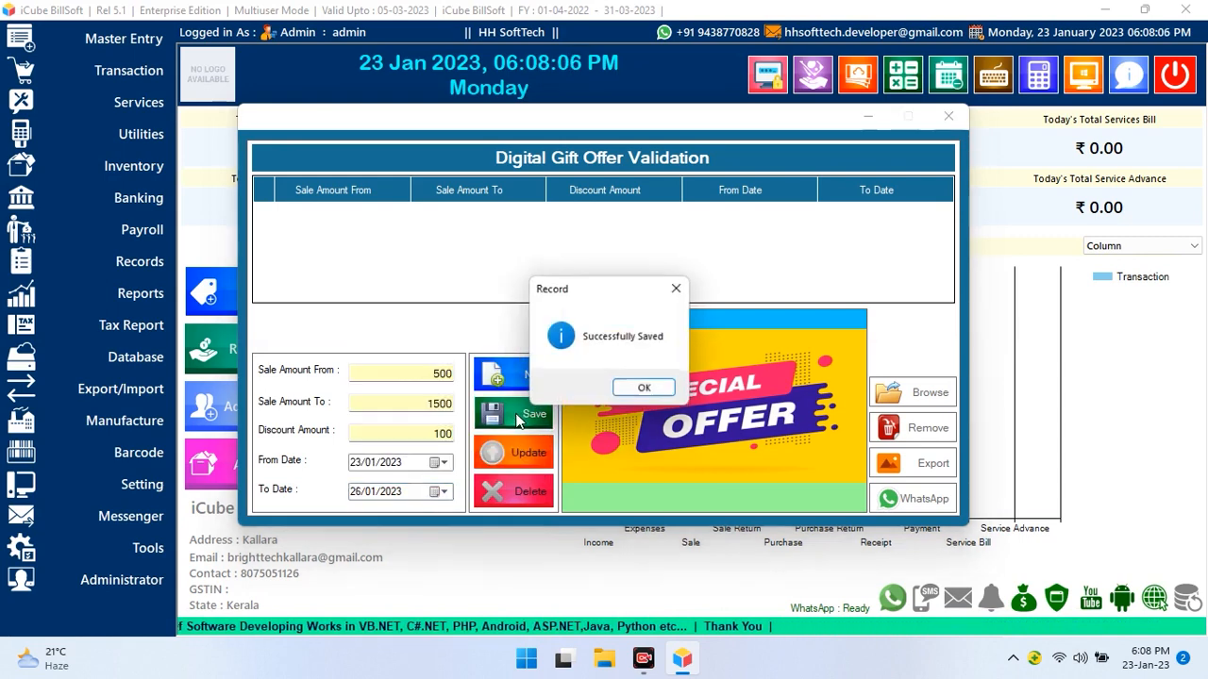
click(645, 390)
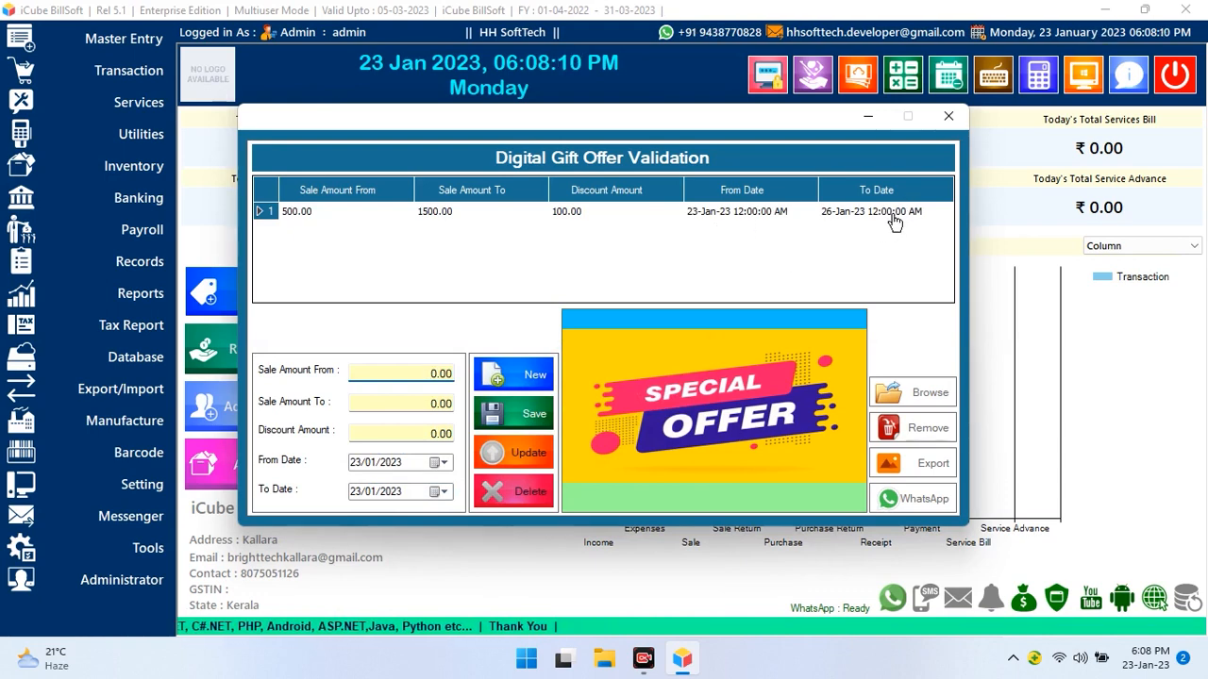
click(948, 117)
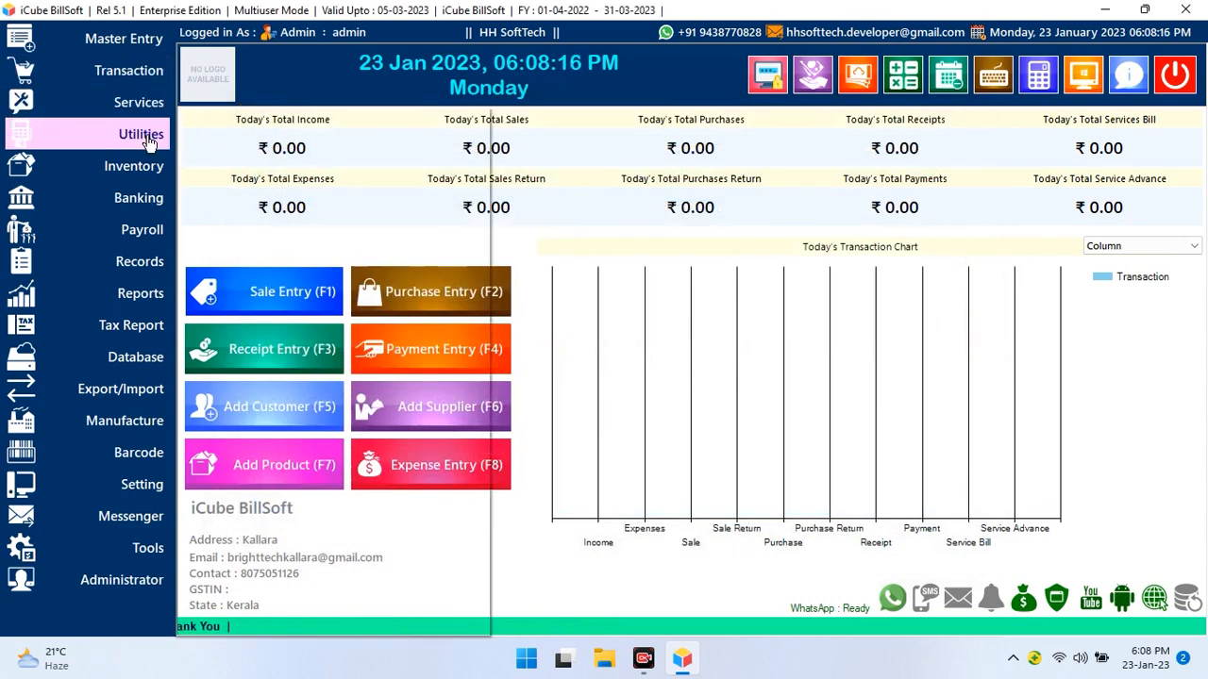
Start a point-of-sale bill and select the existing customer
mouse_move(134, 79)
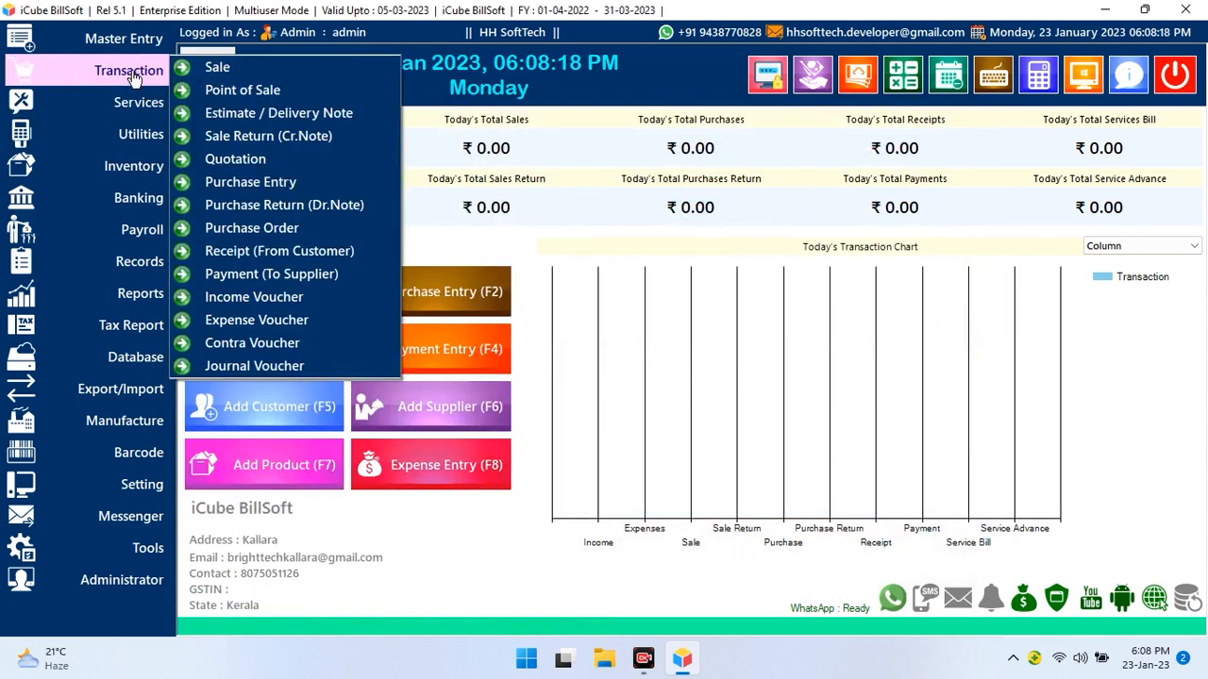
click(236, 90)
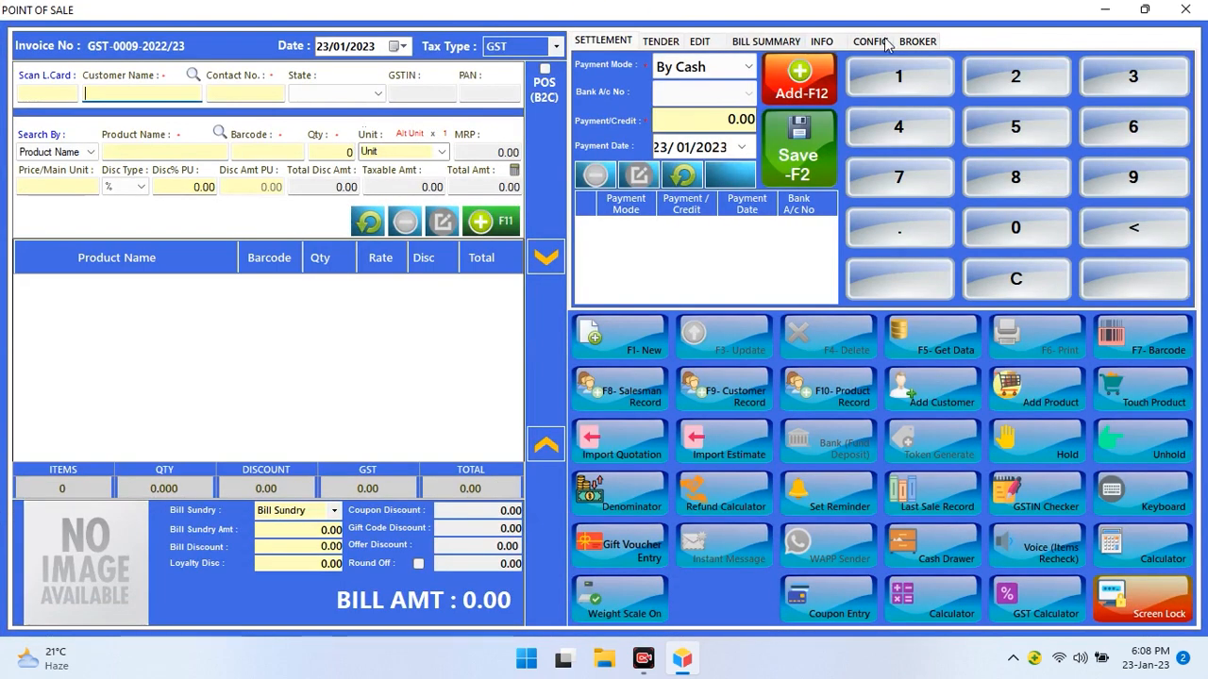
click(872, 42)
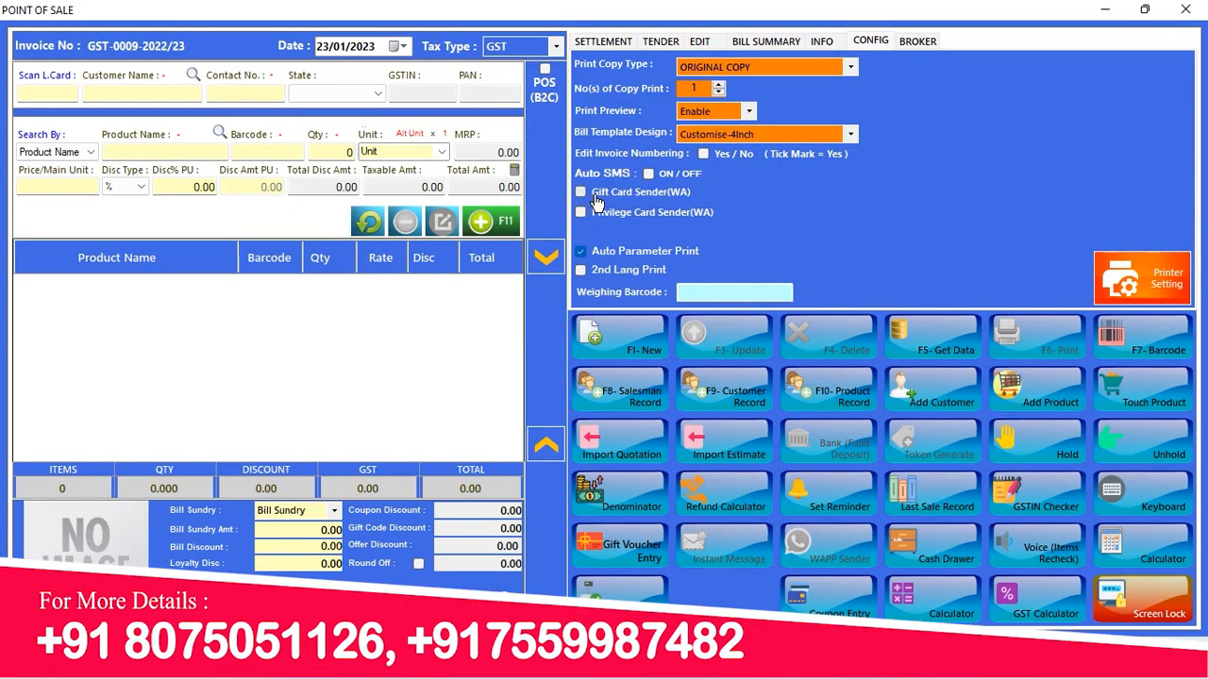
click(98, 96)
click(133, 132)
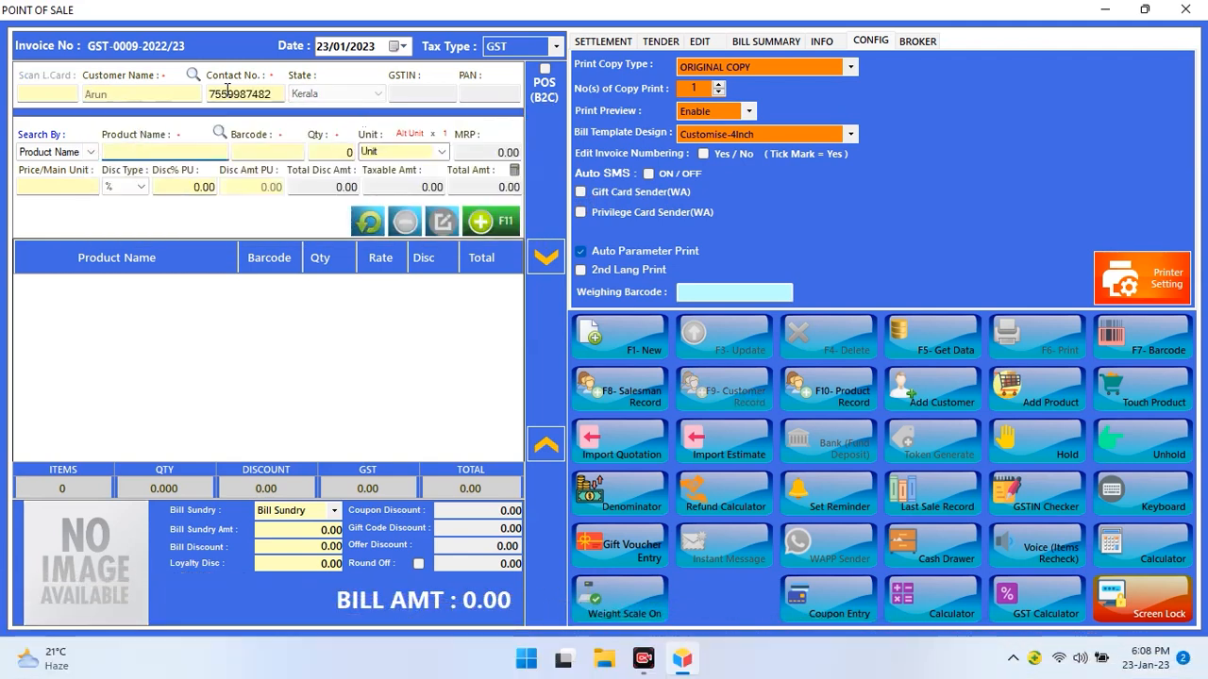
Add product ABAL P890 to invoice GST-0009
text(a)
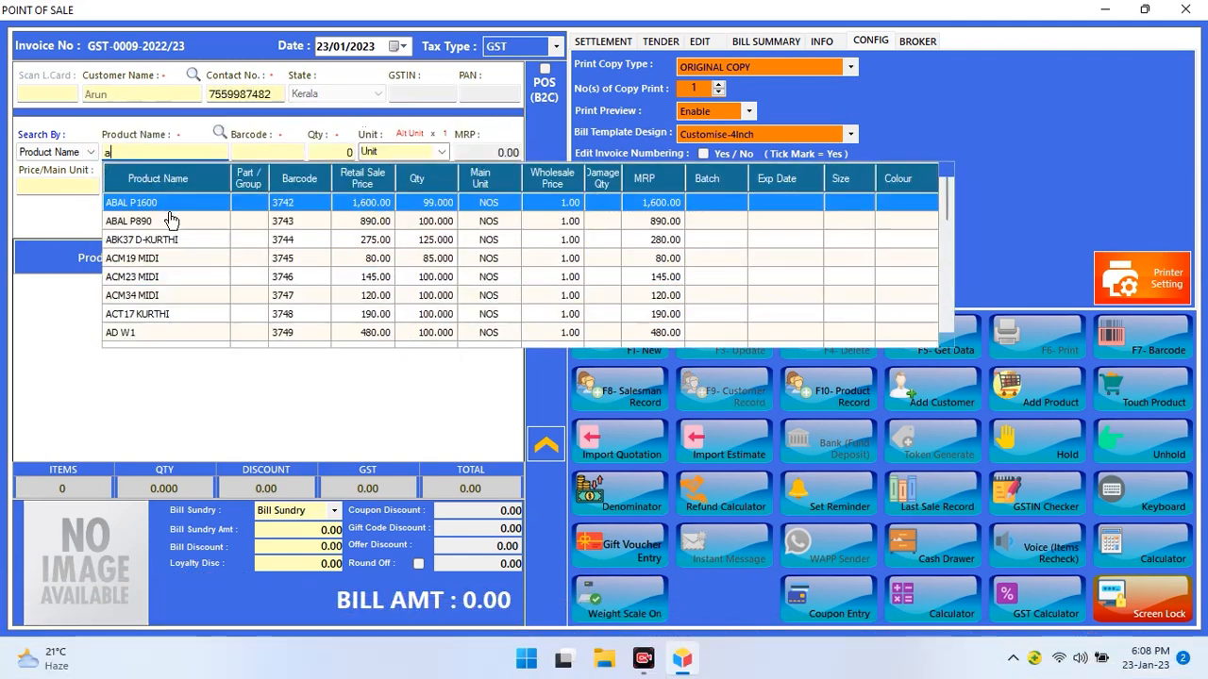
click(168, 225)
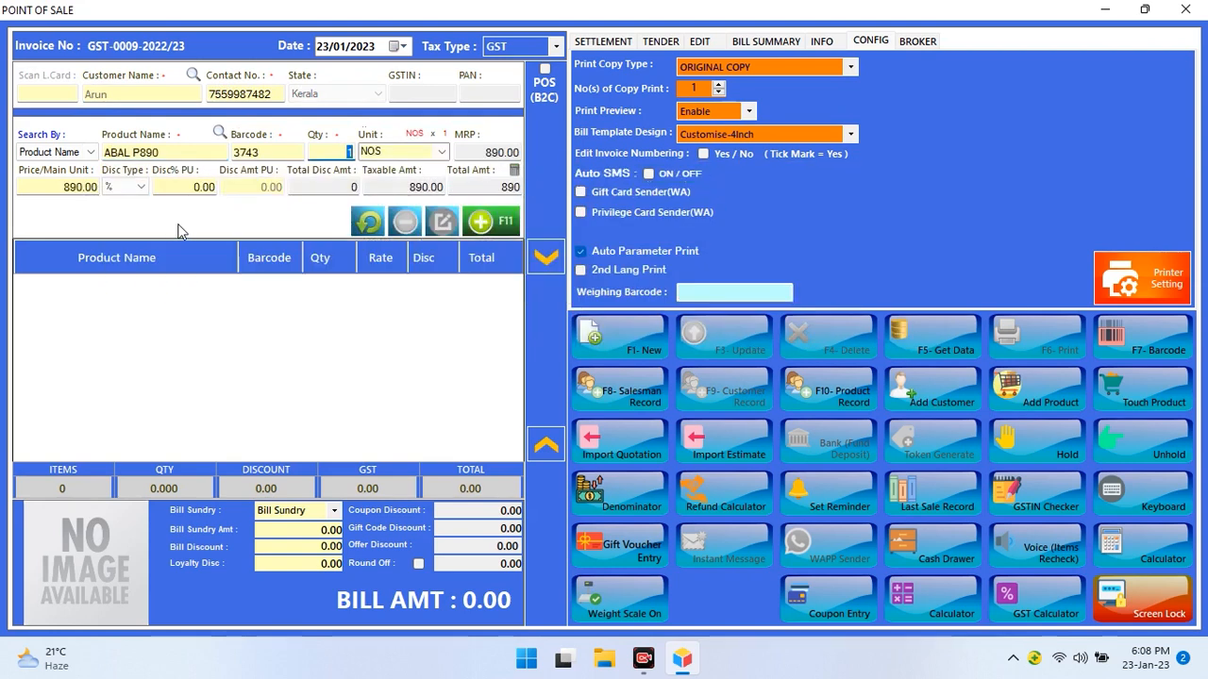
click(493, 219)
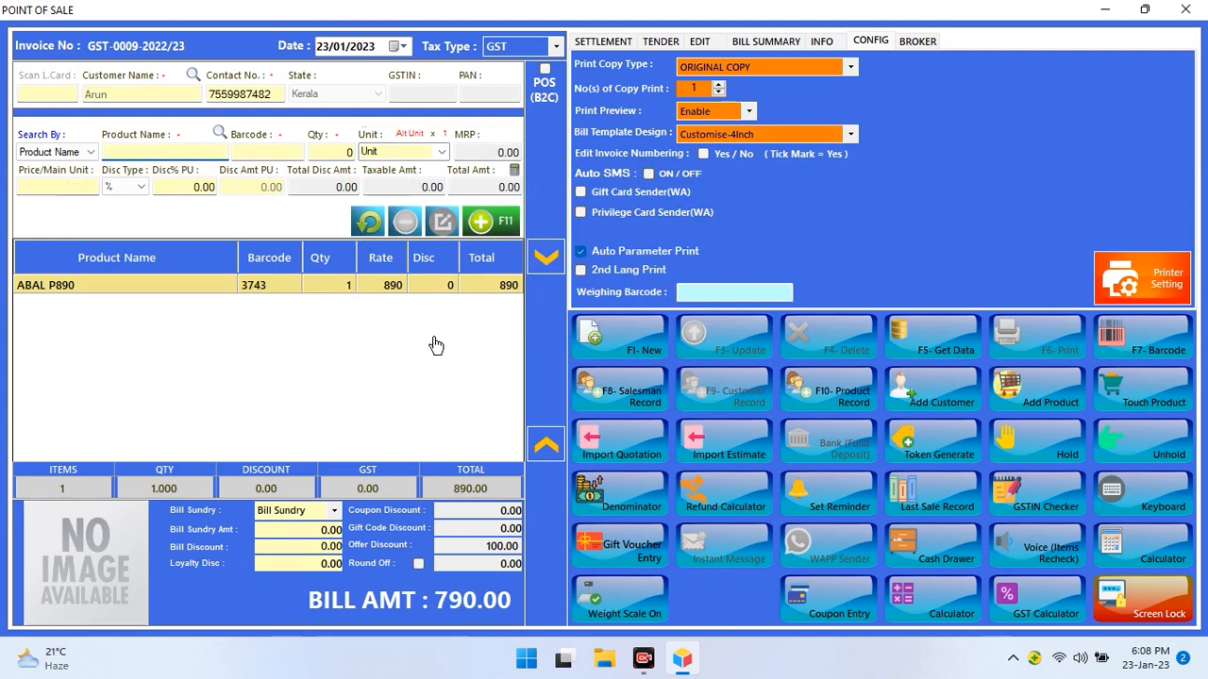
Settle 790 in cash, save the bill without printing and close the preview
click(607, 45)
click(813, 95)
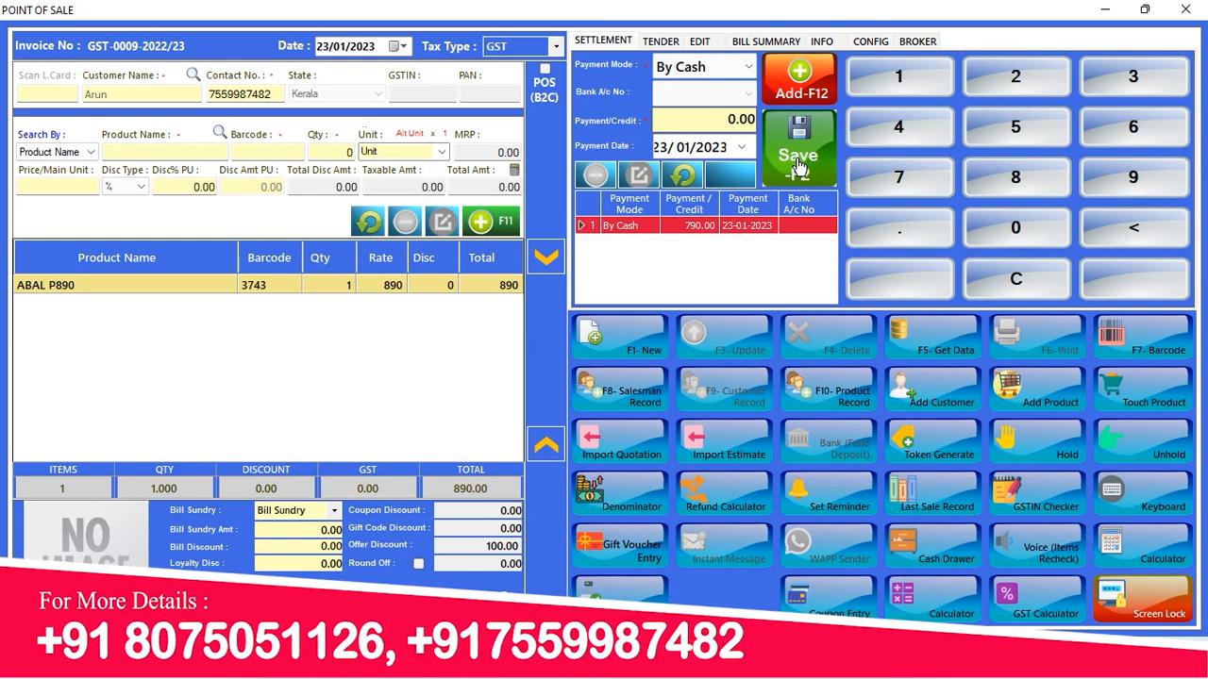
click(799, 166)
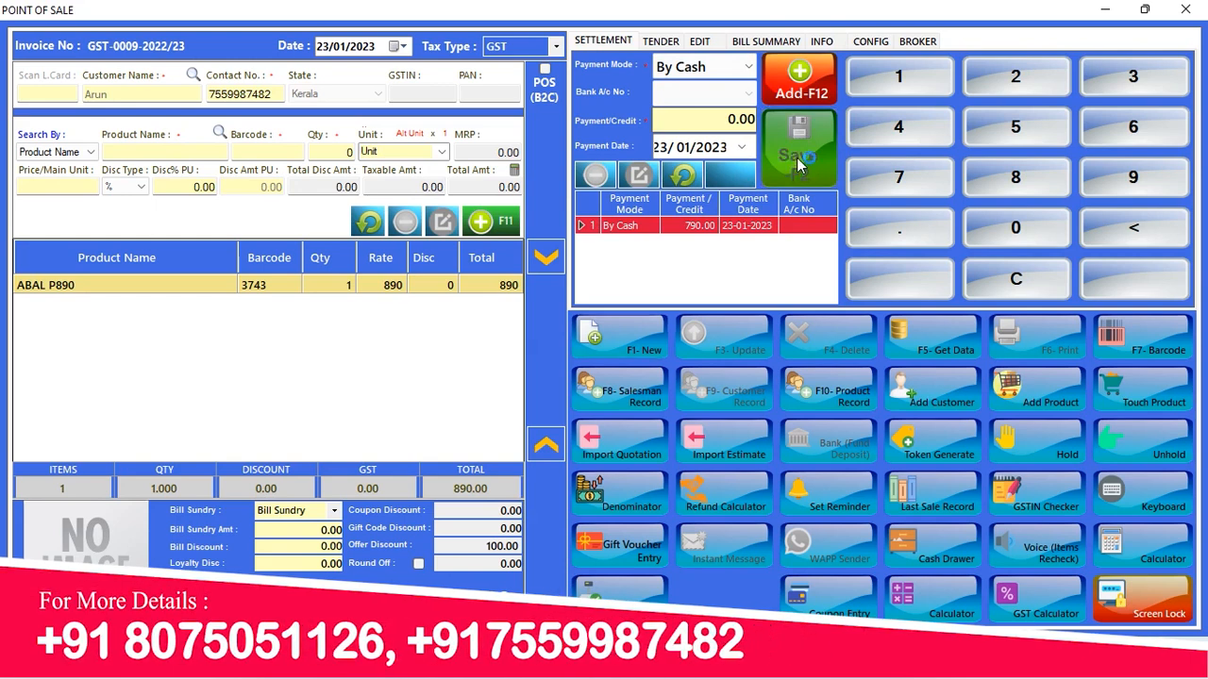
click(615, 387)
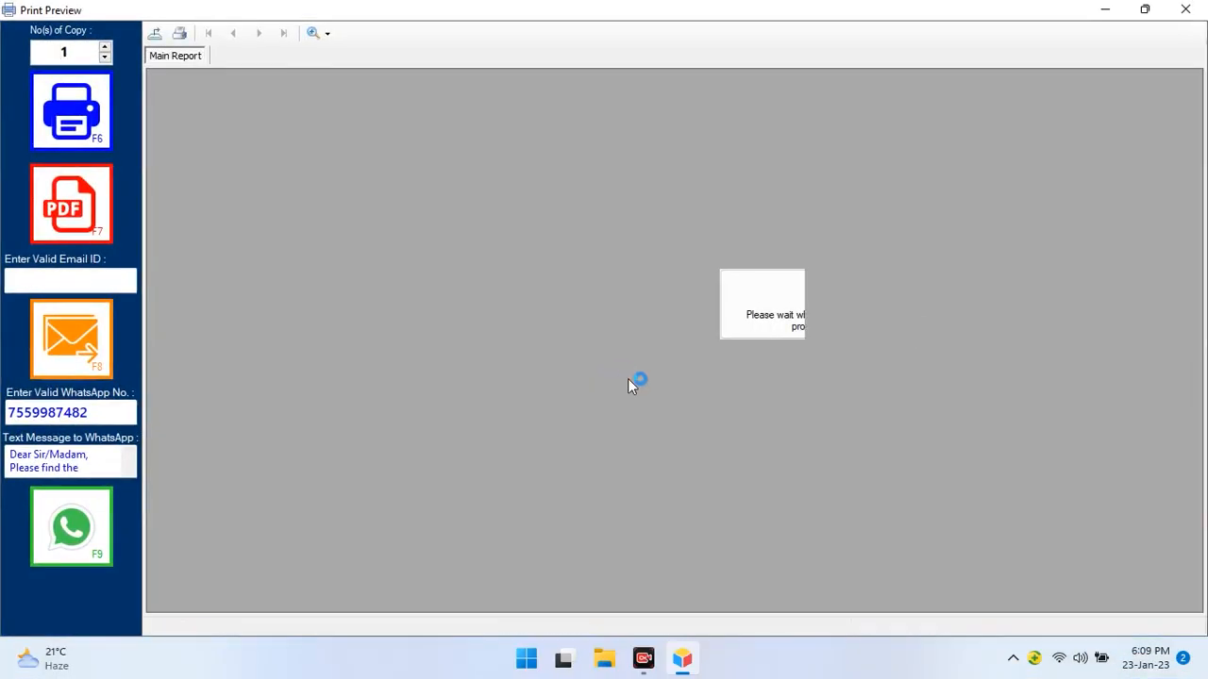
click(1187, 9)
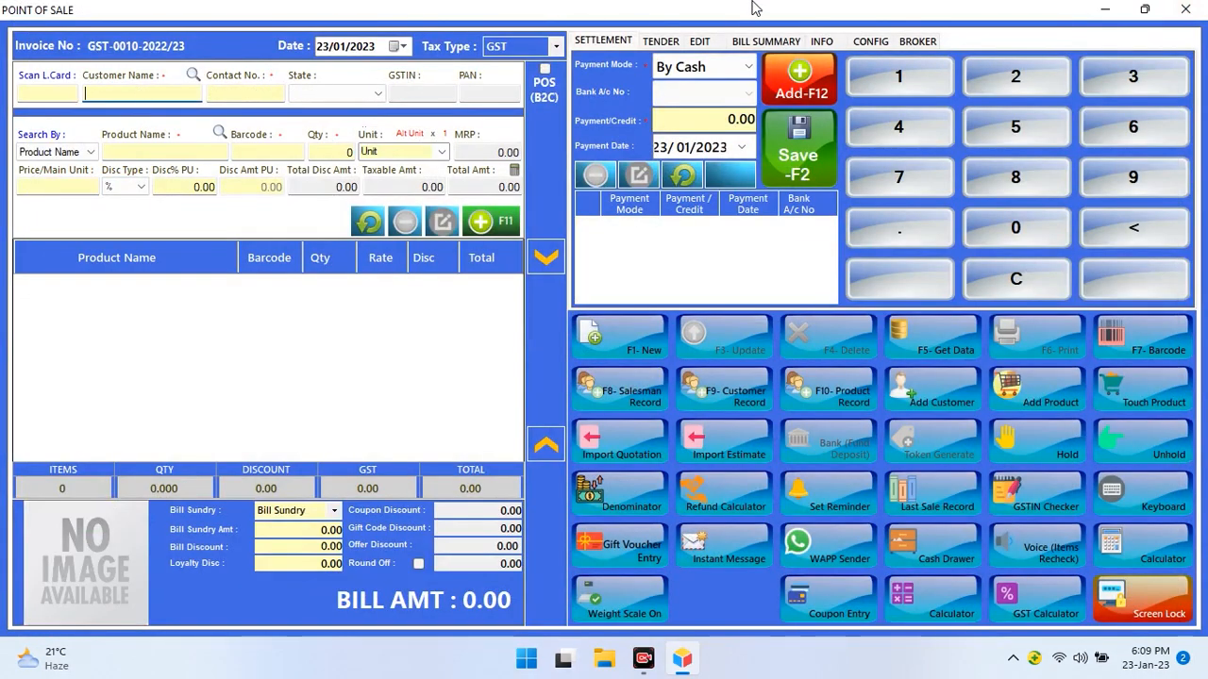
Select the returning customer and add ABAL P890 to invoice GST-0010
click(876, 42)
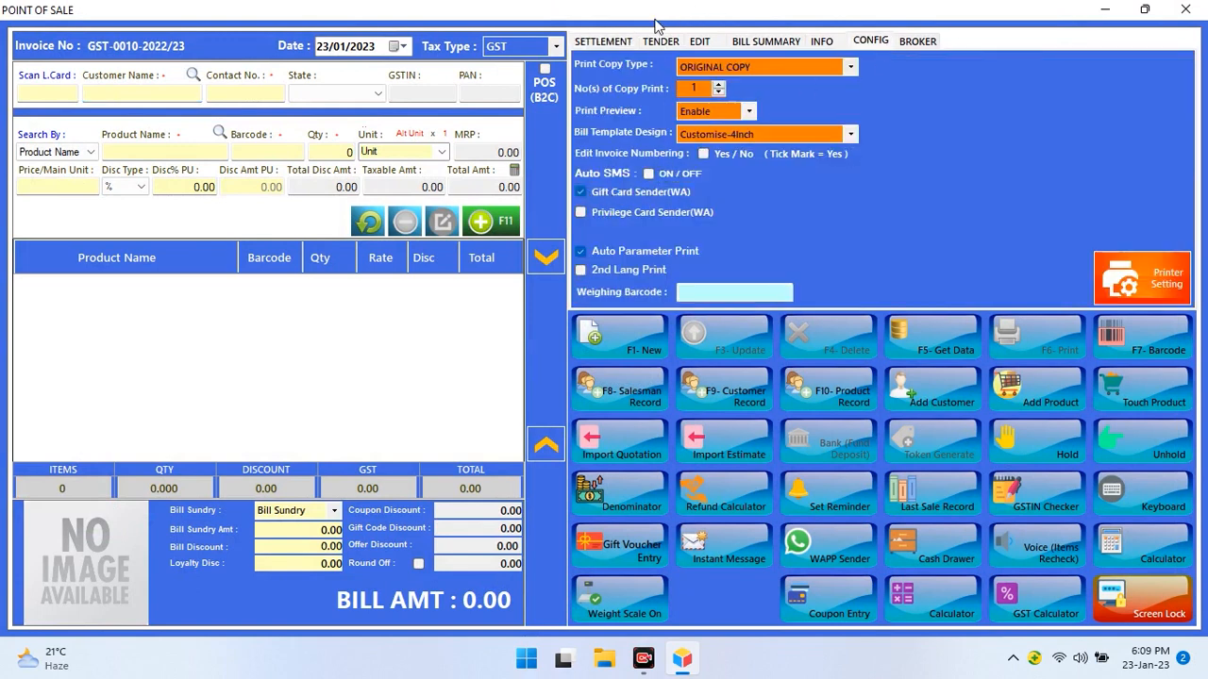
click(600, 42)
click(106, 95)
click(147, 137)
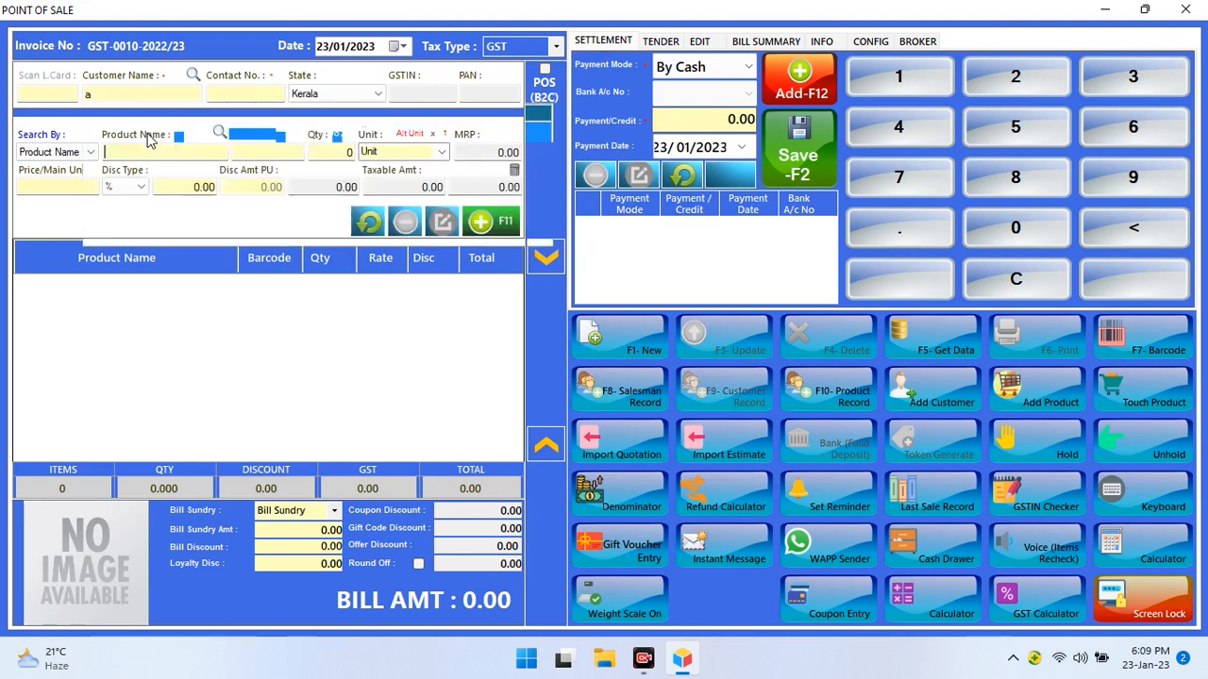
text(a)
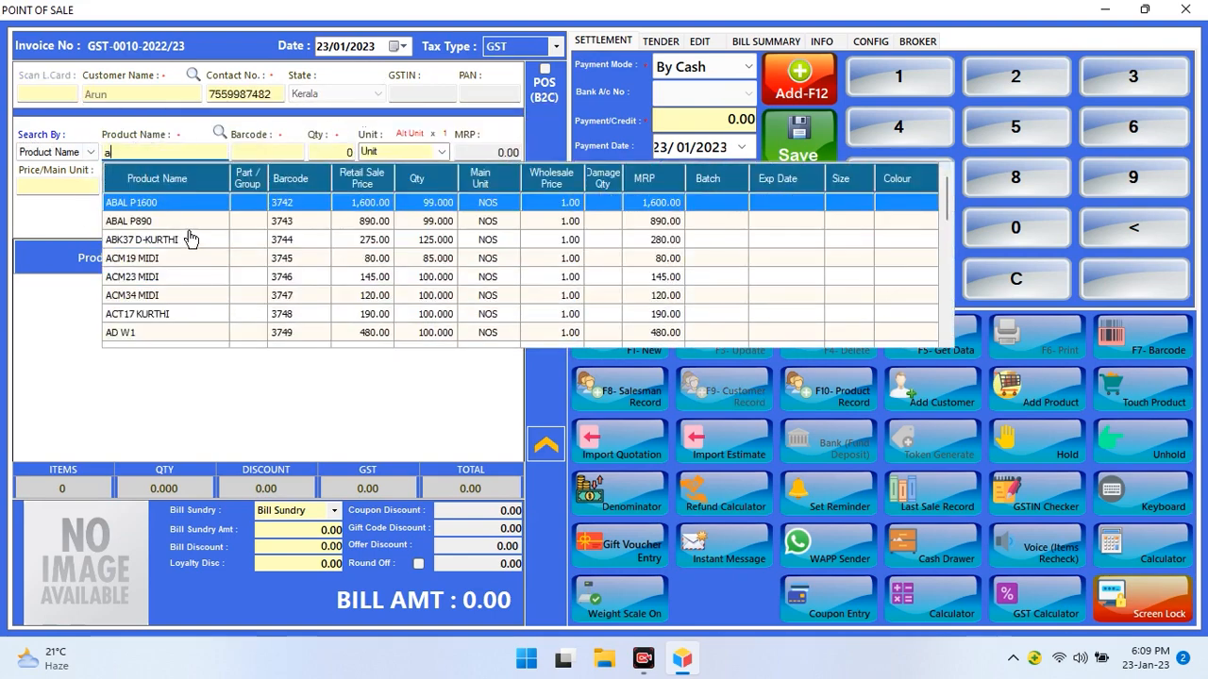
click(186, 224)
click(500, 227)
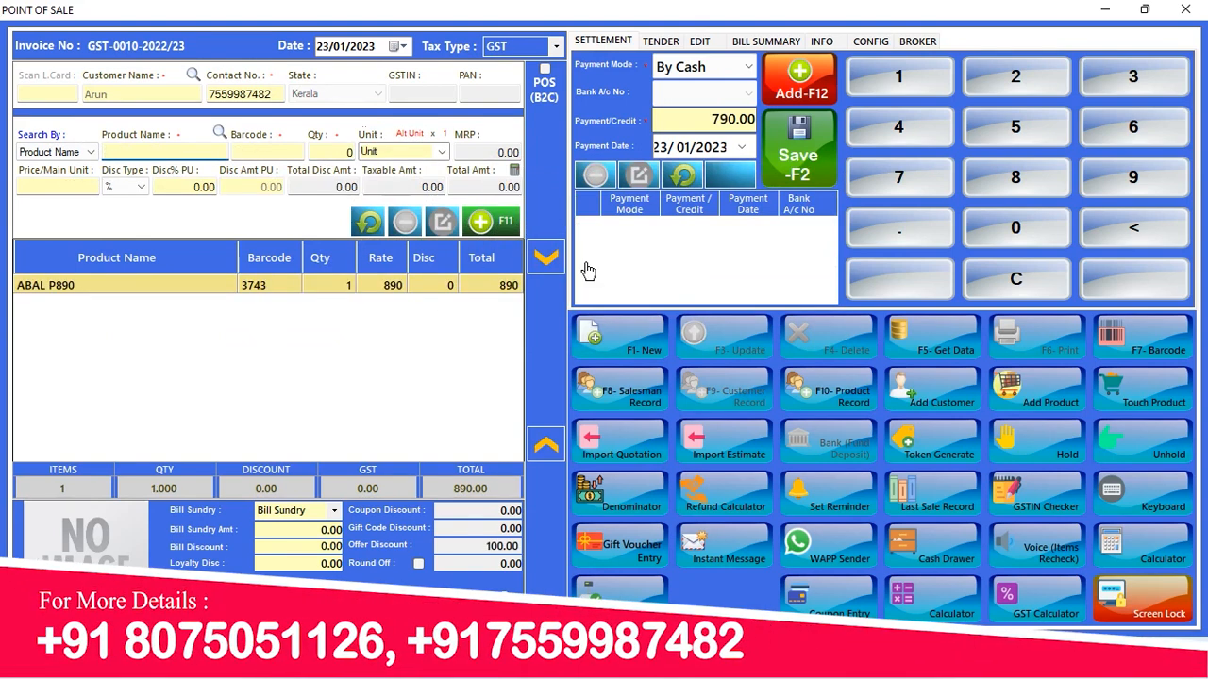
Record 790.00 cash, save and print the invoice, acknowledge the gift card sent, and close the preview
click(800, 92)
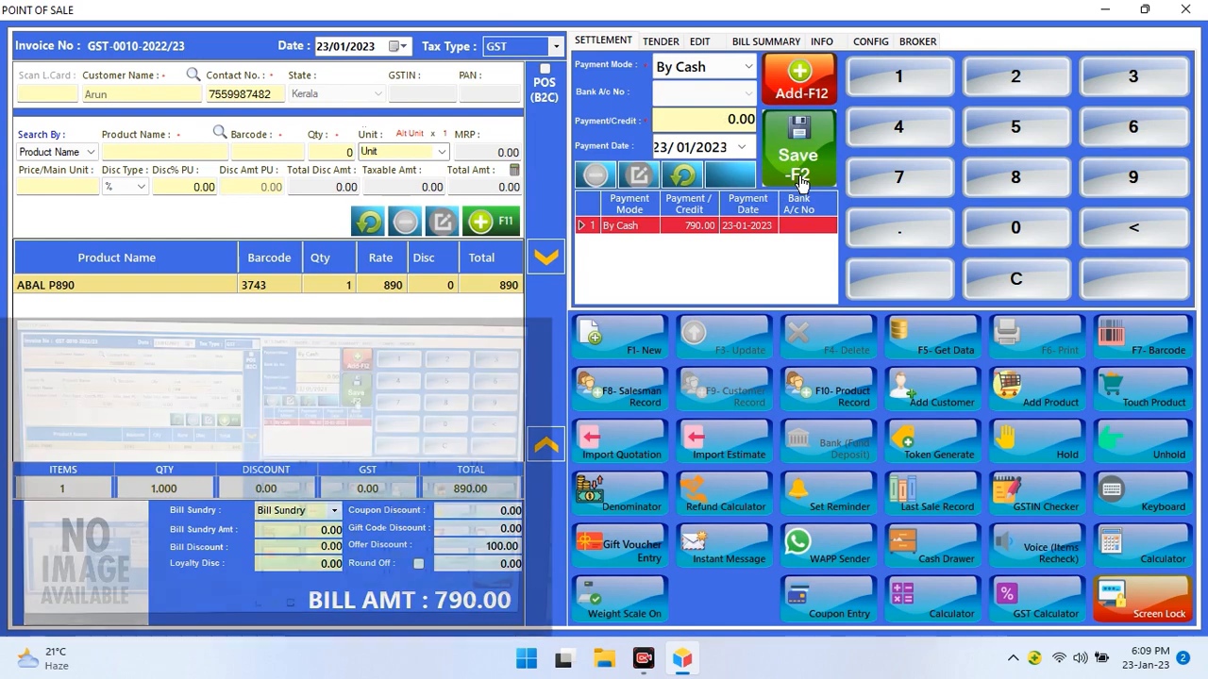
click(801, 181)
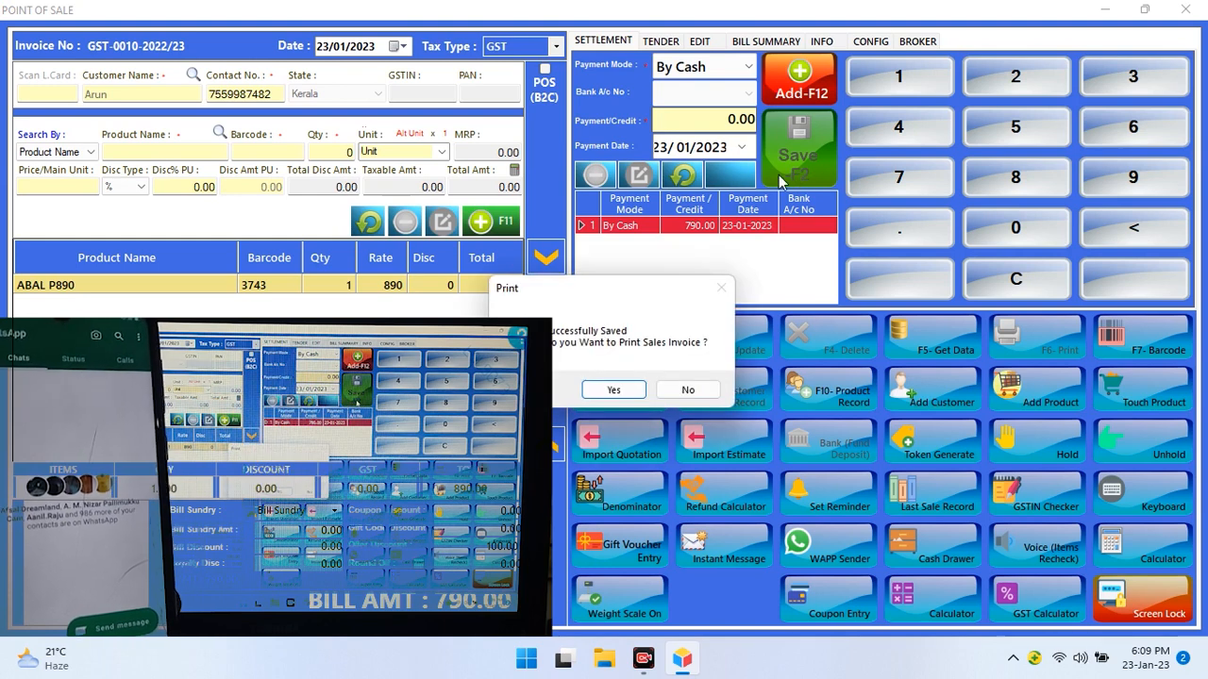
click(614, 390)
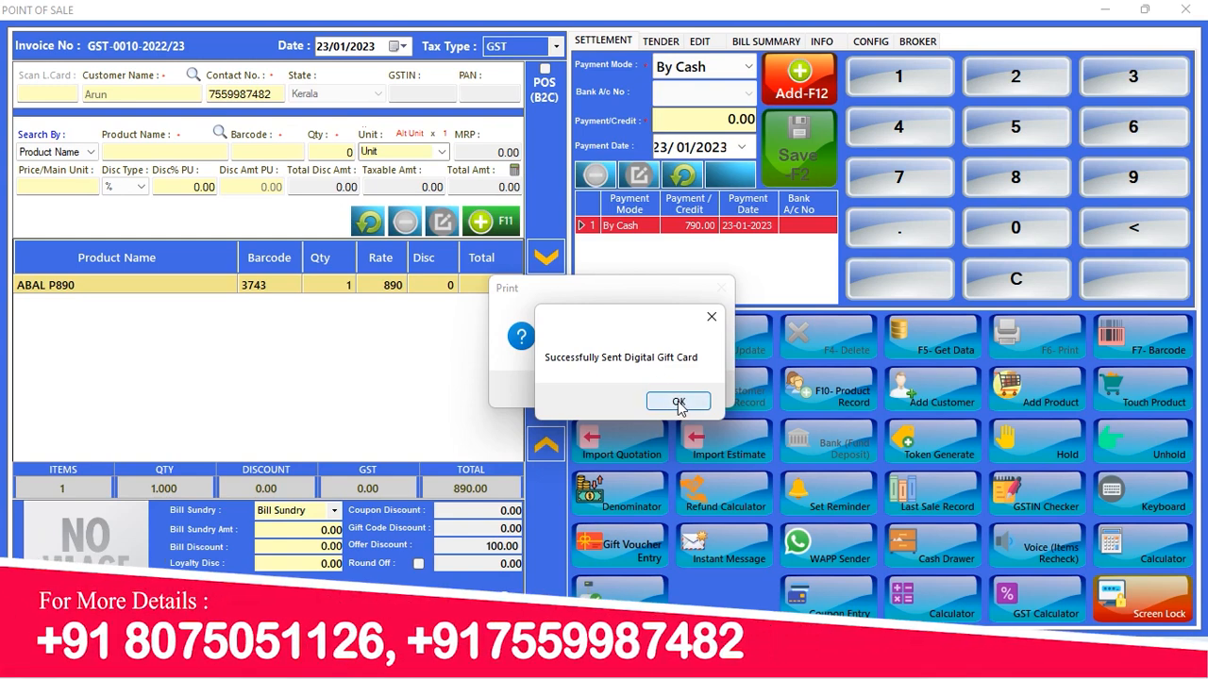
click(679, 402)
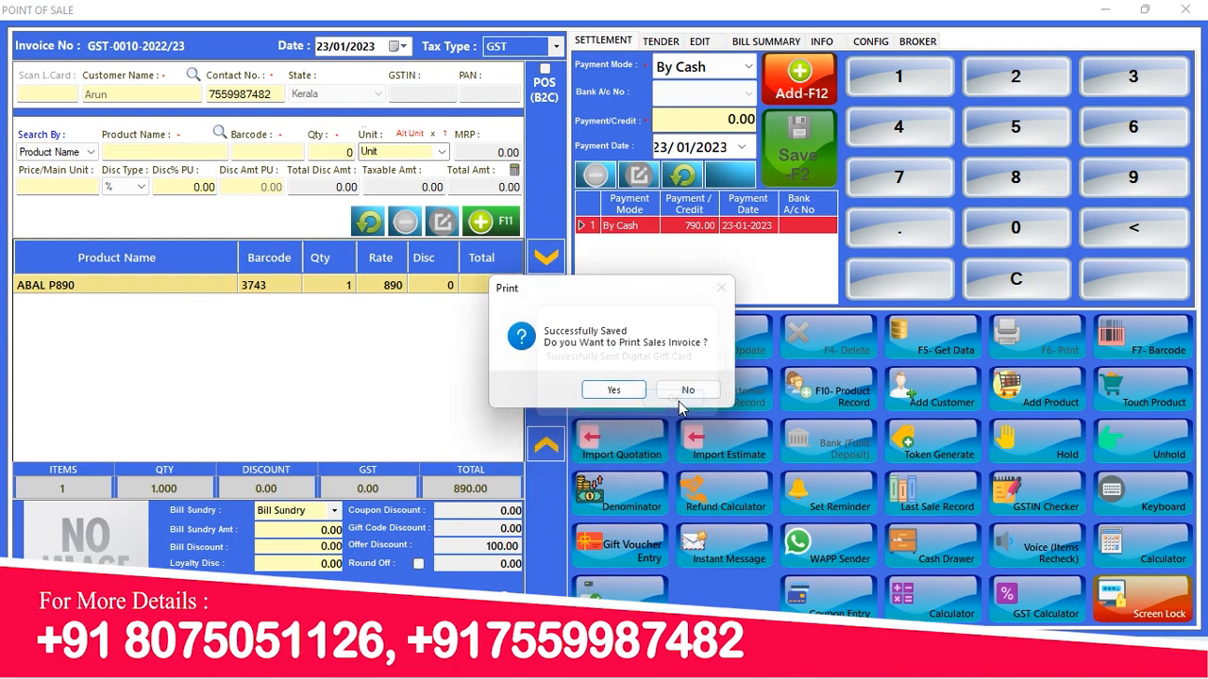
click(634, 394)
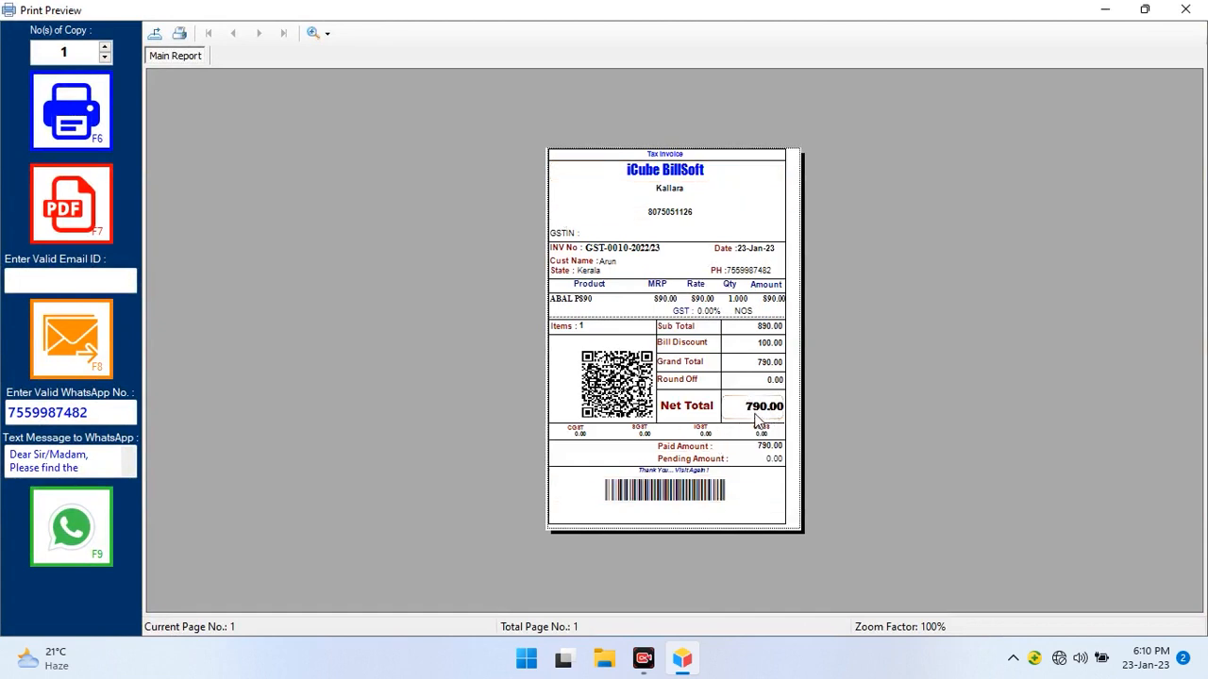
click(1186, 12)
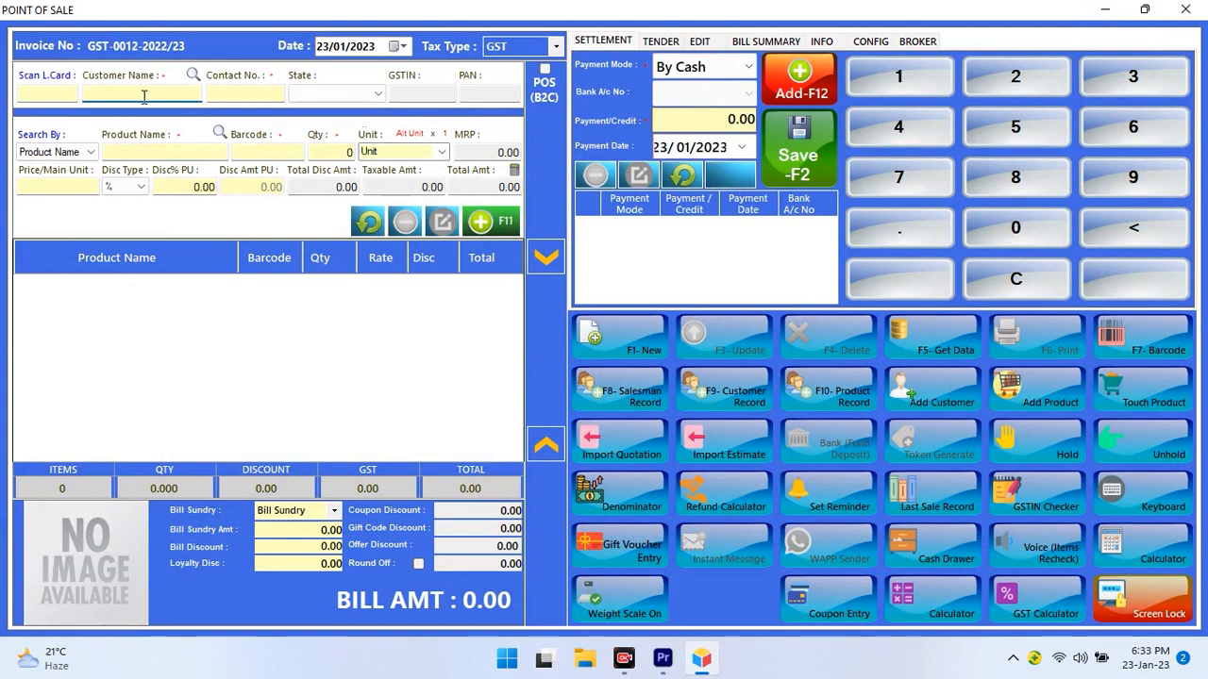
Select the customer and add ABAL P890 to invoice GST-0012
text(a)
click(146, 139)
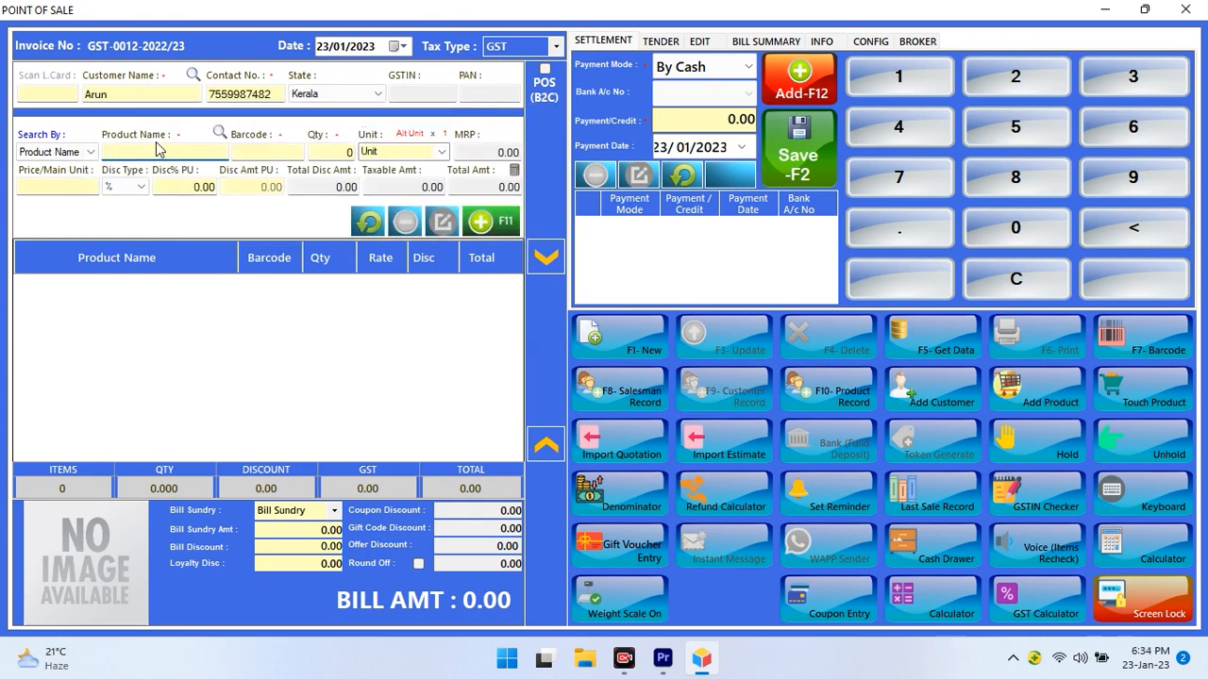
text(a)
key(Return)
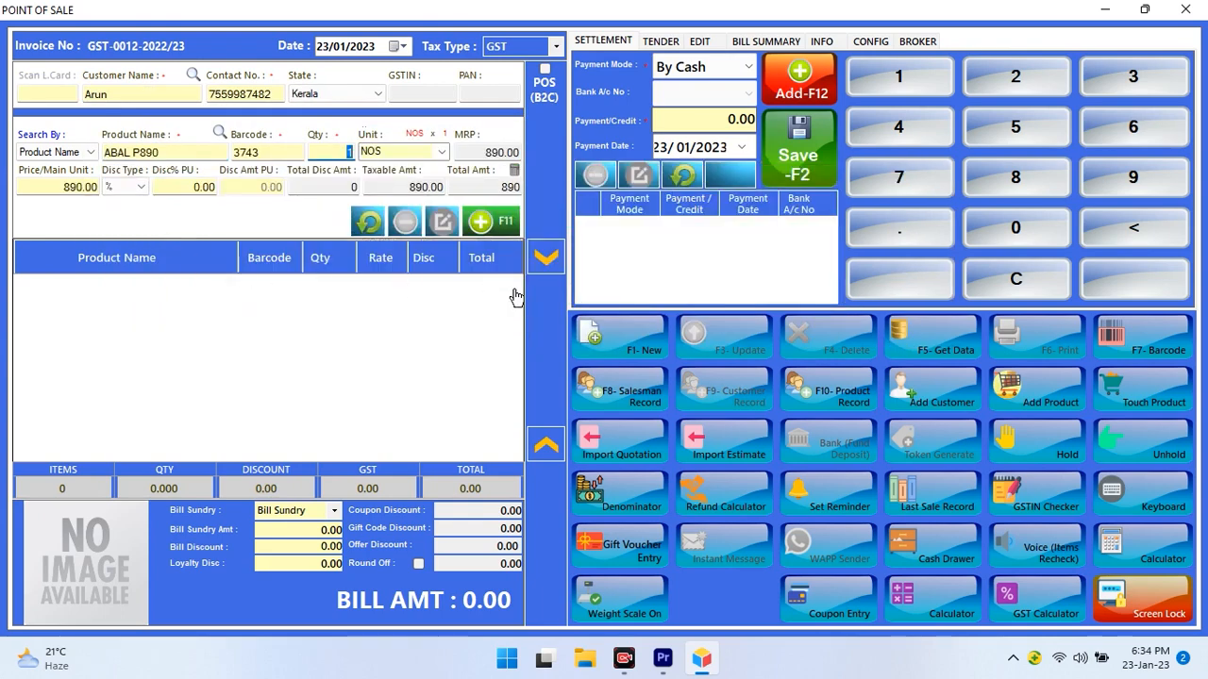
click(481, 236)
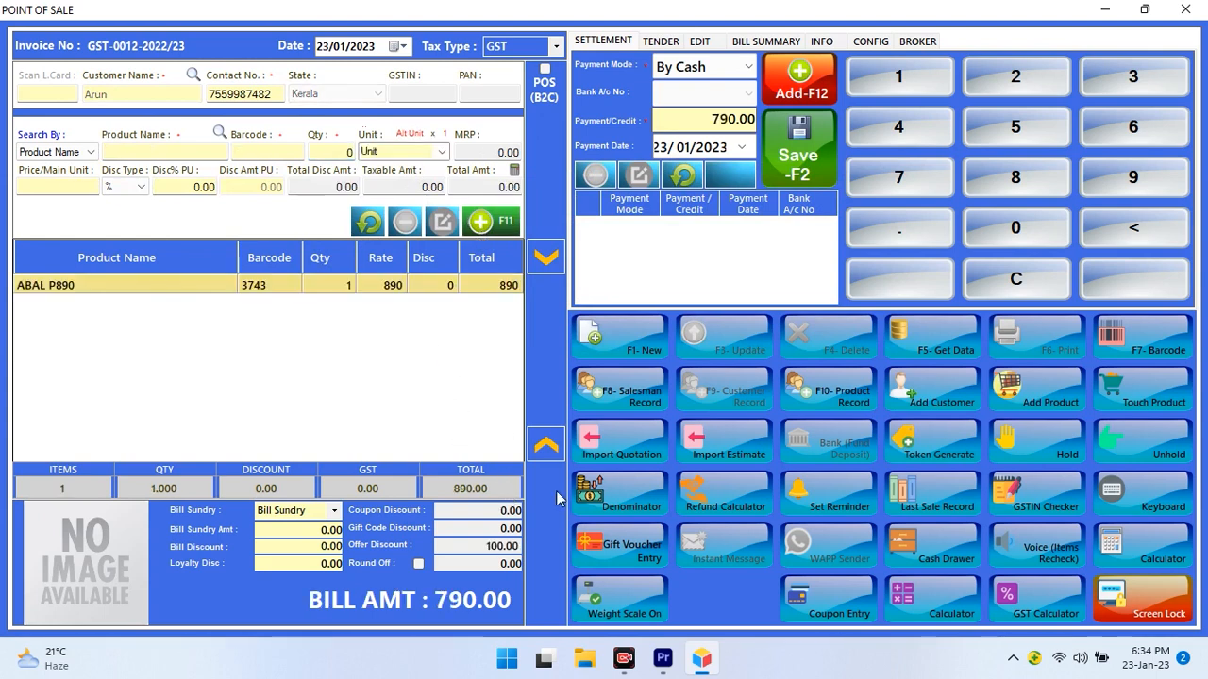
Look up the gift voucher code, acknowledge that it has expired, and close the window
click(637, 543)
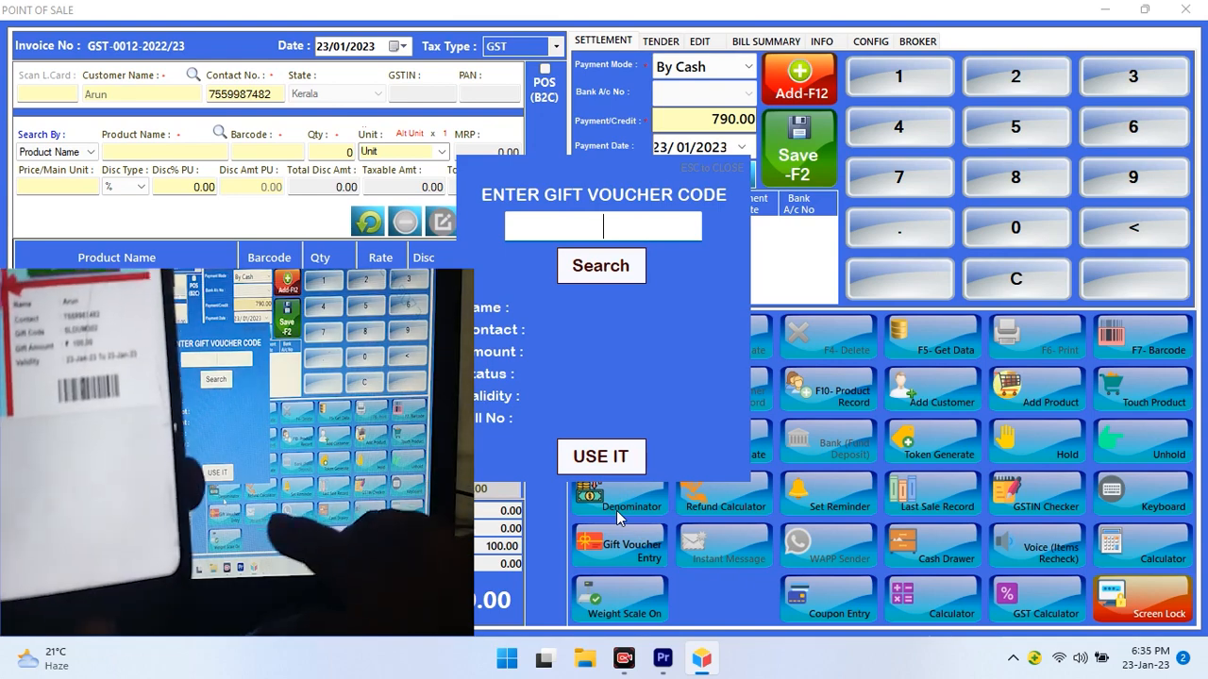
text(5)
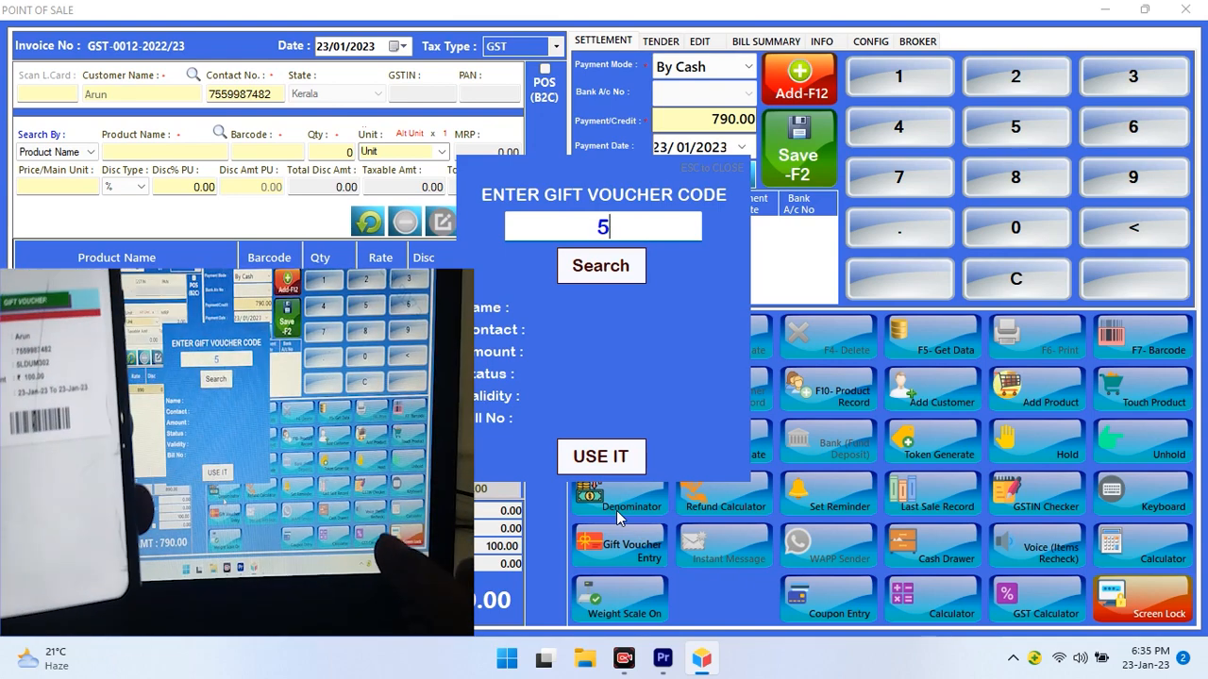
text(LD)
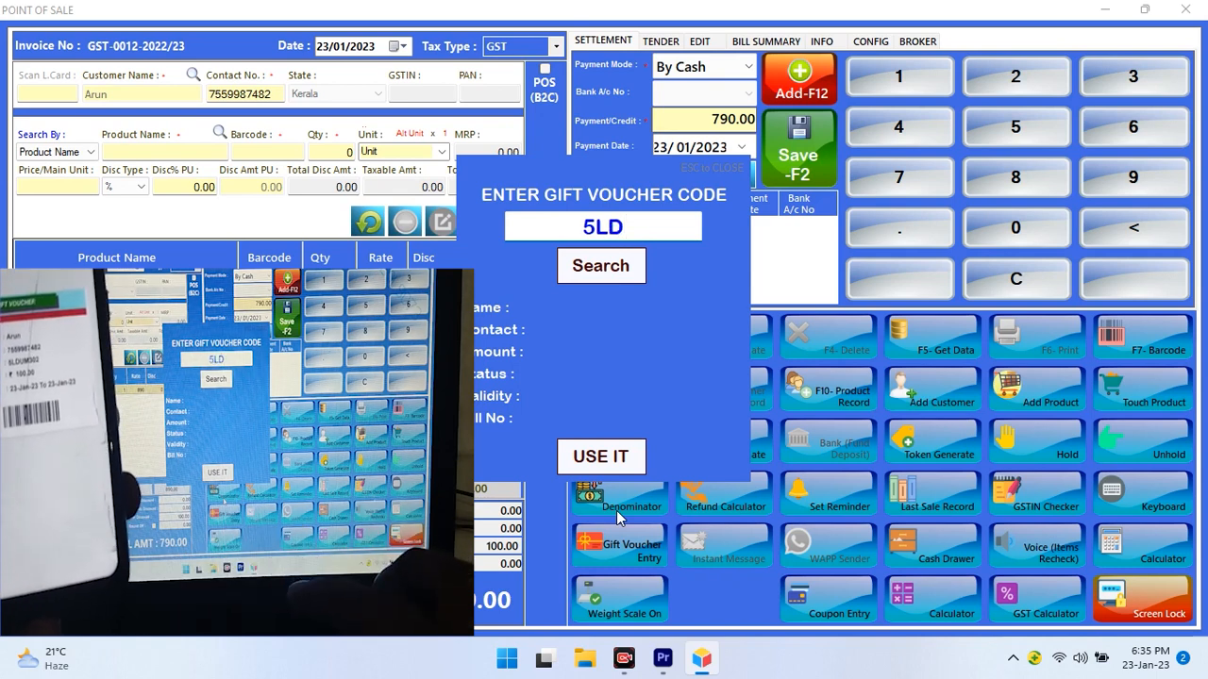
text(UM3)
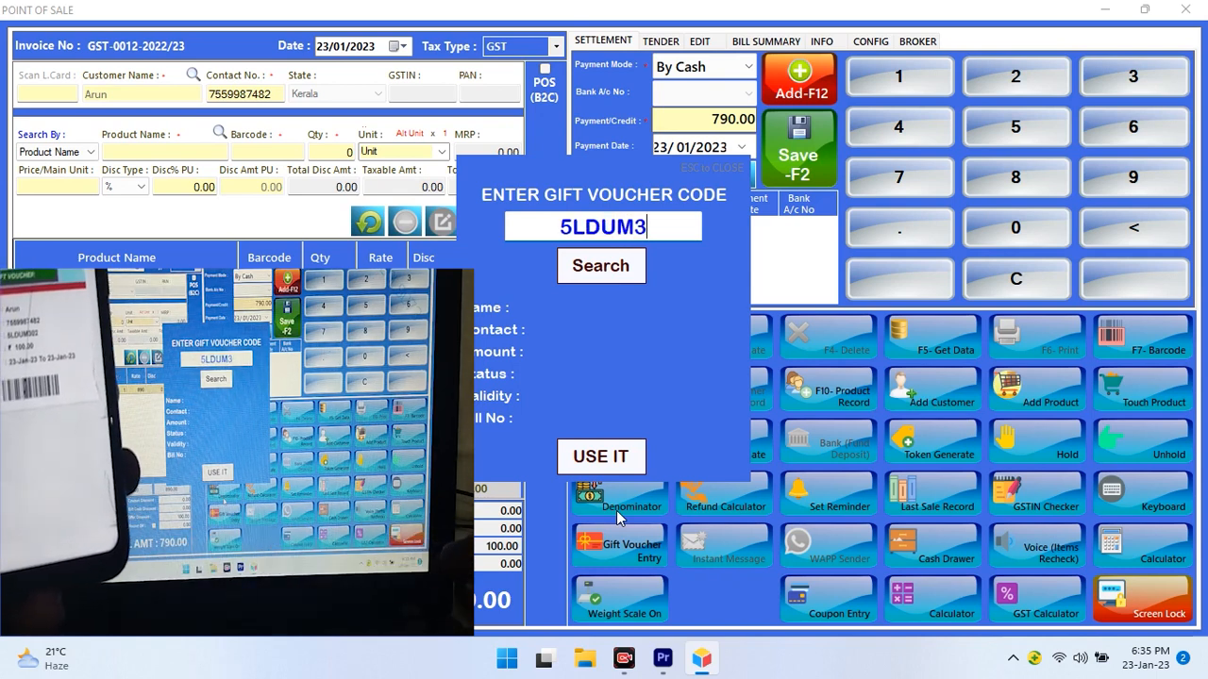
text(02)
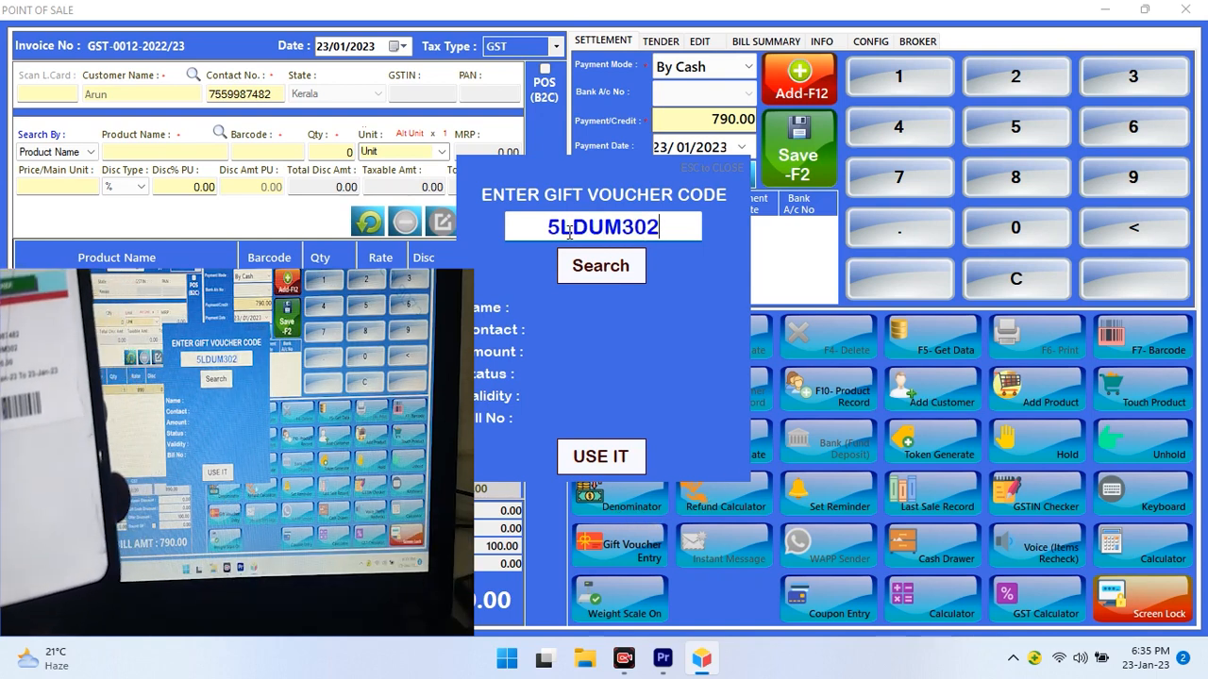
click(602, 267)
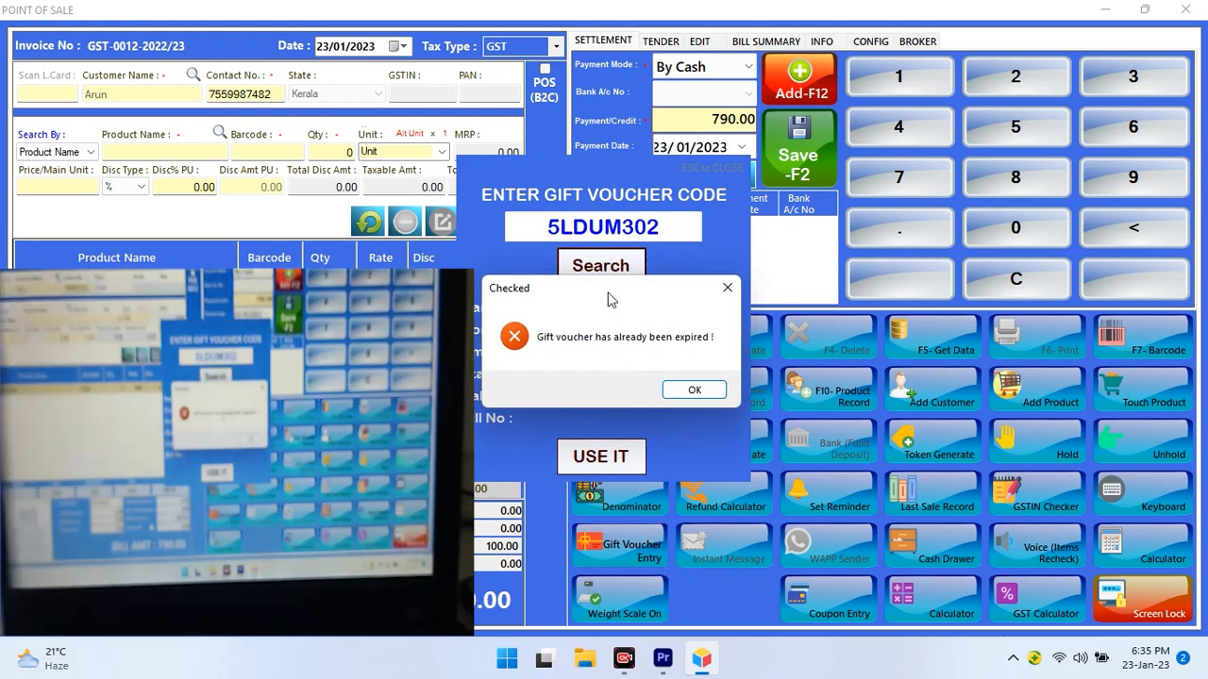
click(695, 390)
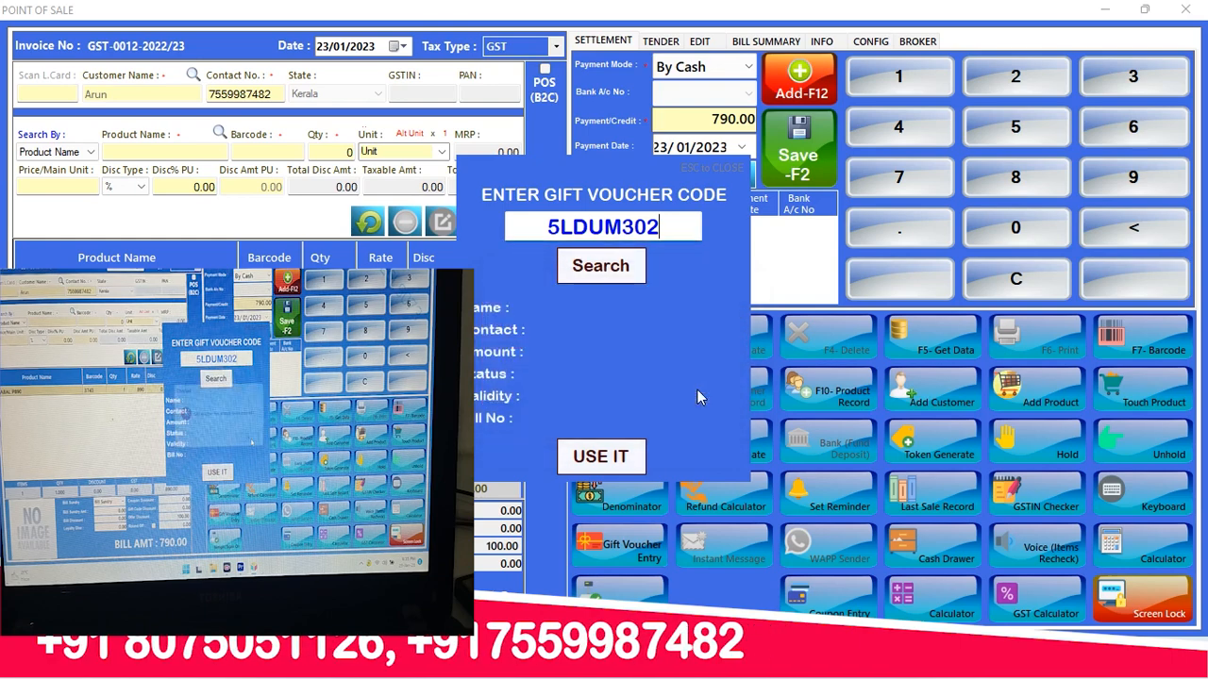
click(712, 167)
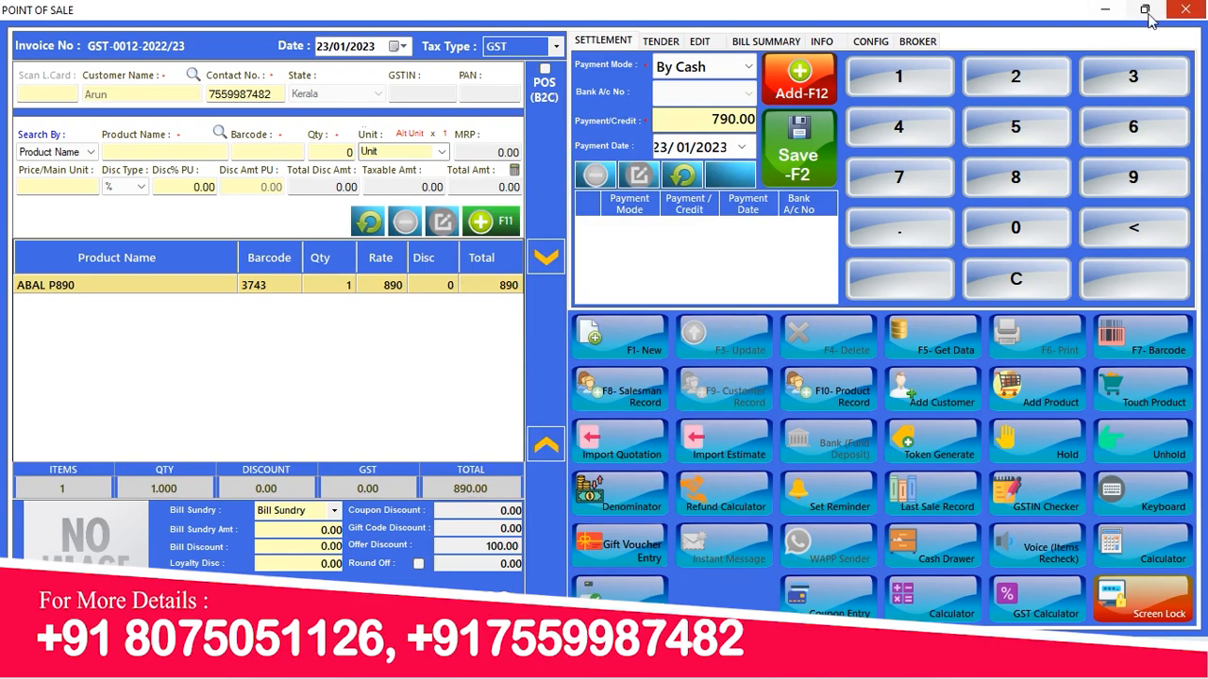